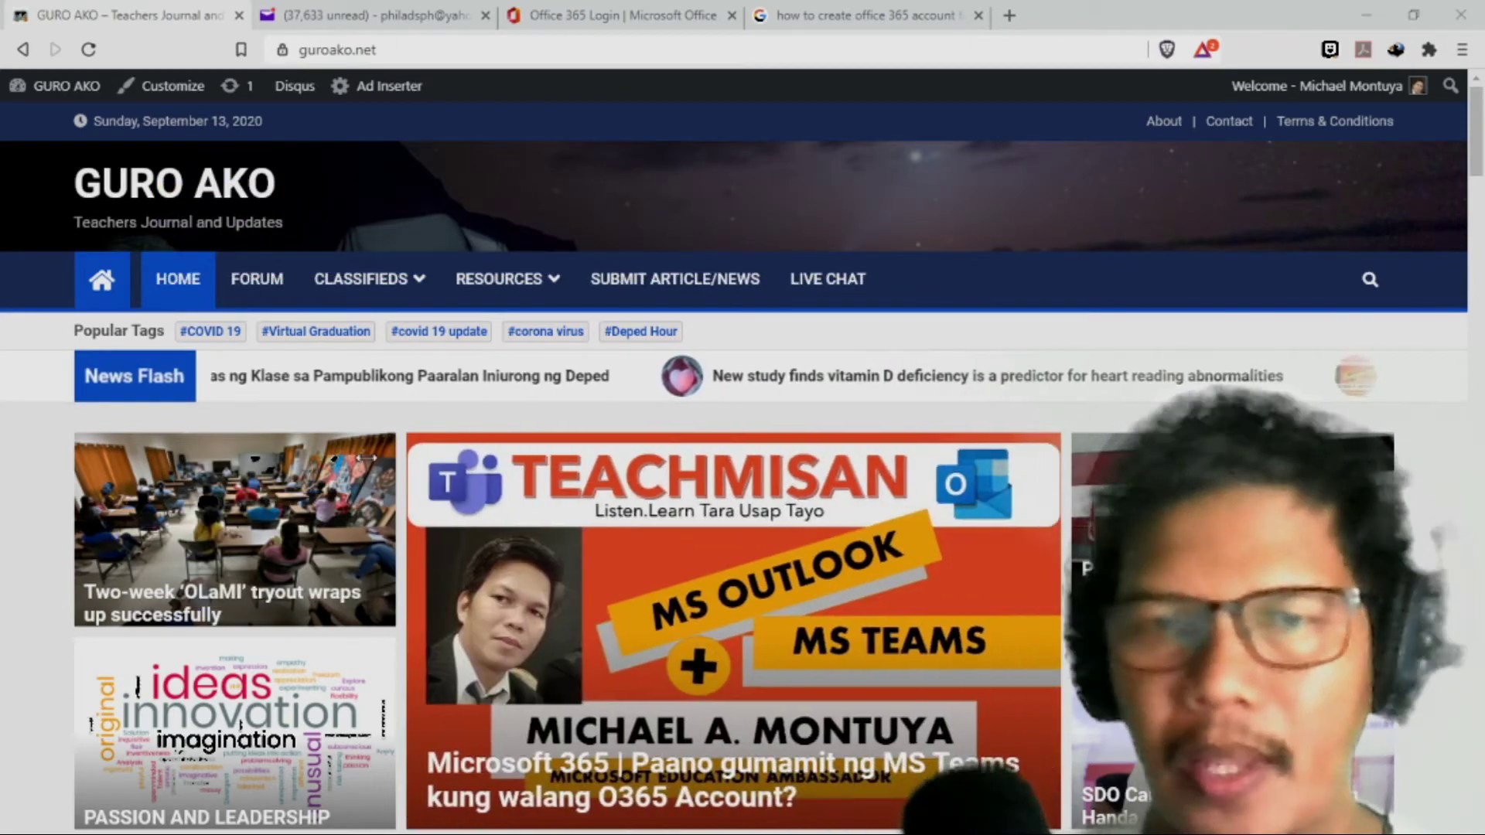
- Go to office.com from Brave's address bar
left_click(333, 48)
type("office.com")
key("Return")
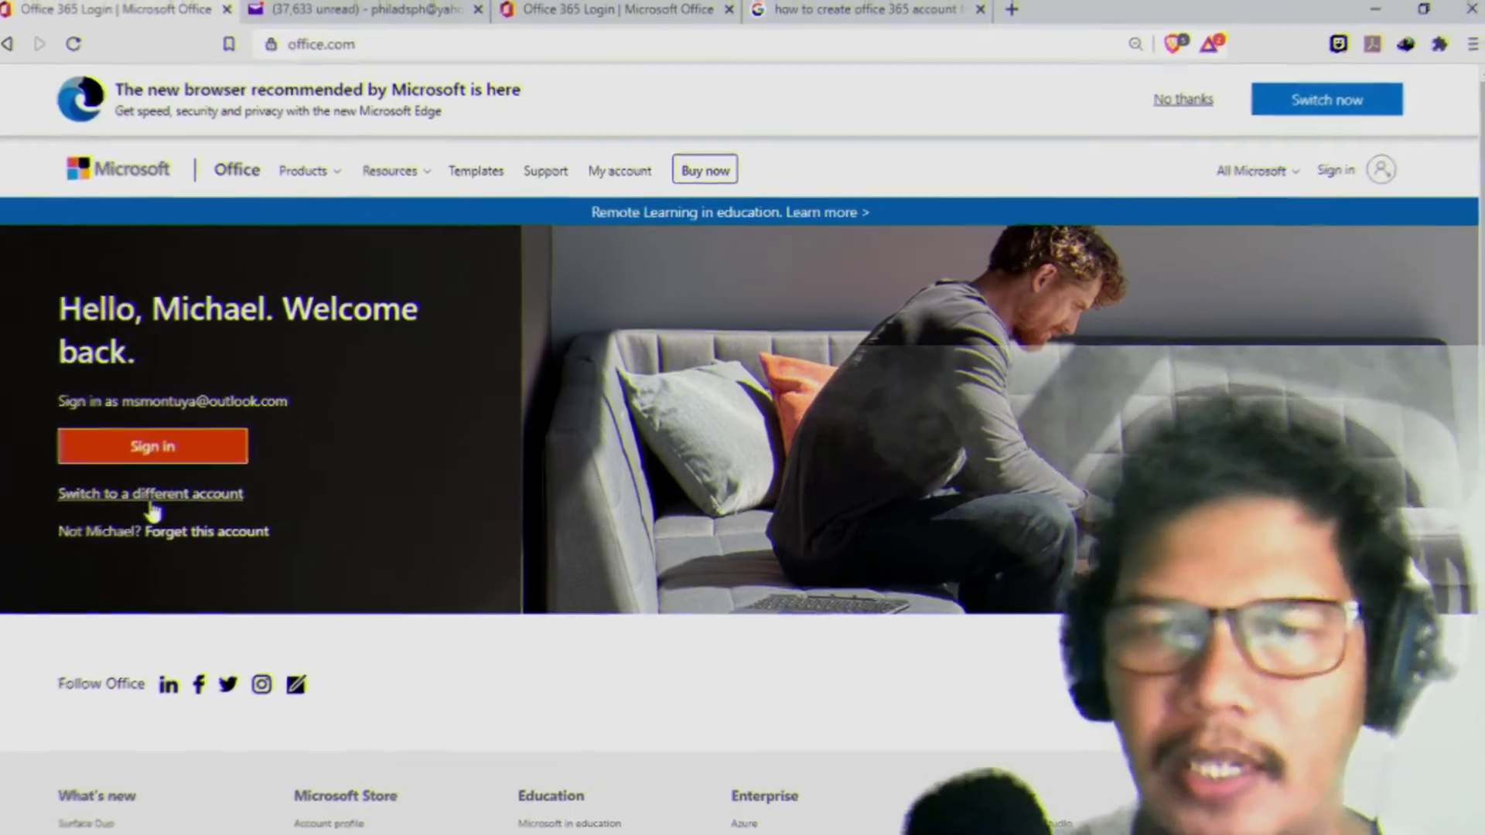
- Switch to a different account and submit the autofilled Yahoo e-mail address to sign in
left_click(166, 495)
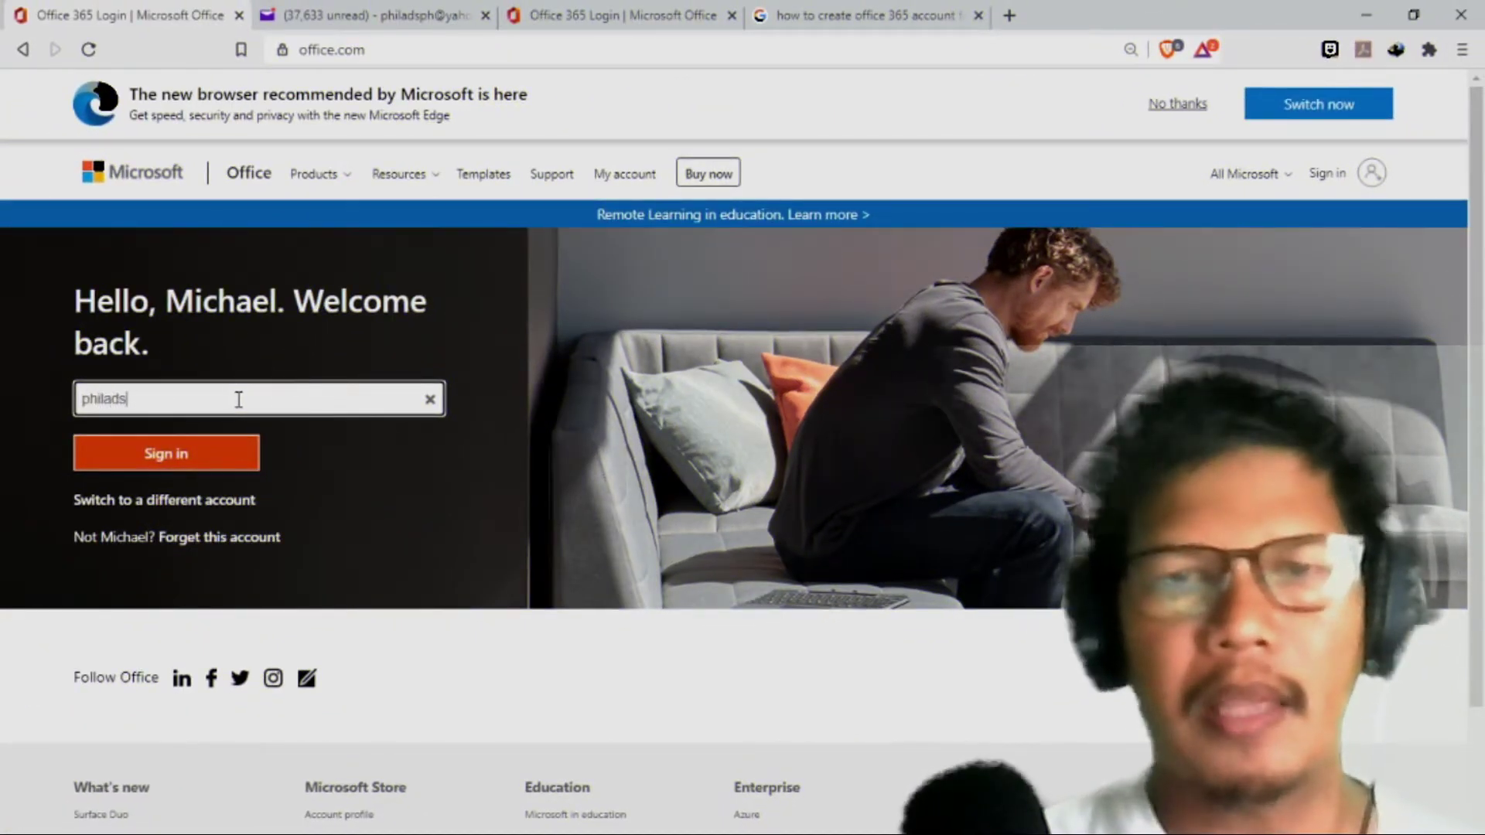
left_click(169, 452)
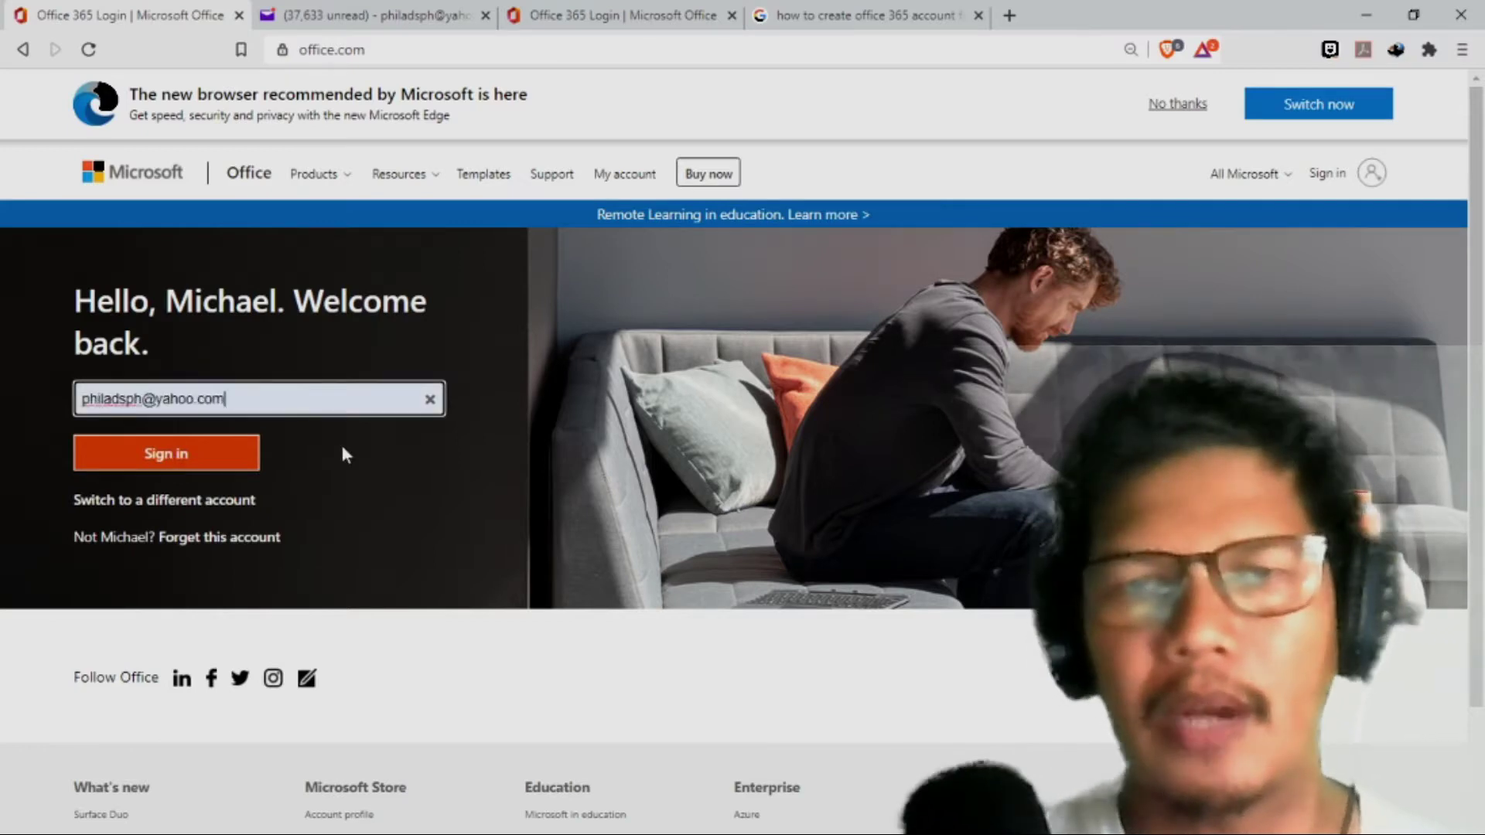
left_click(183, 467)
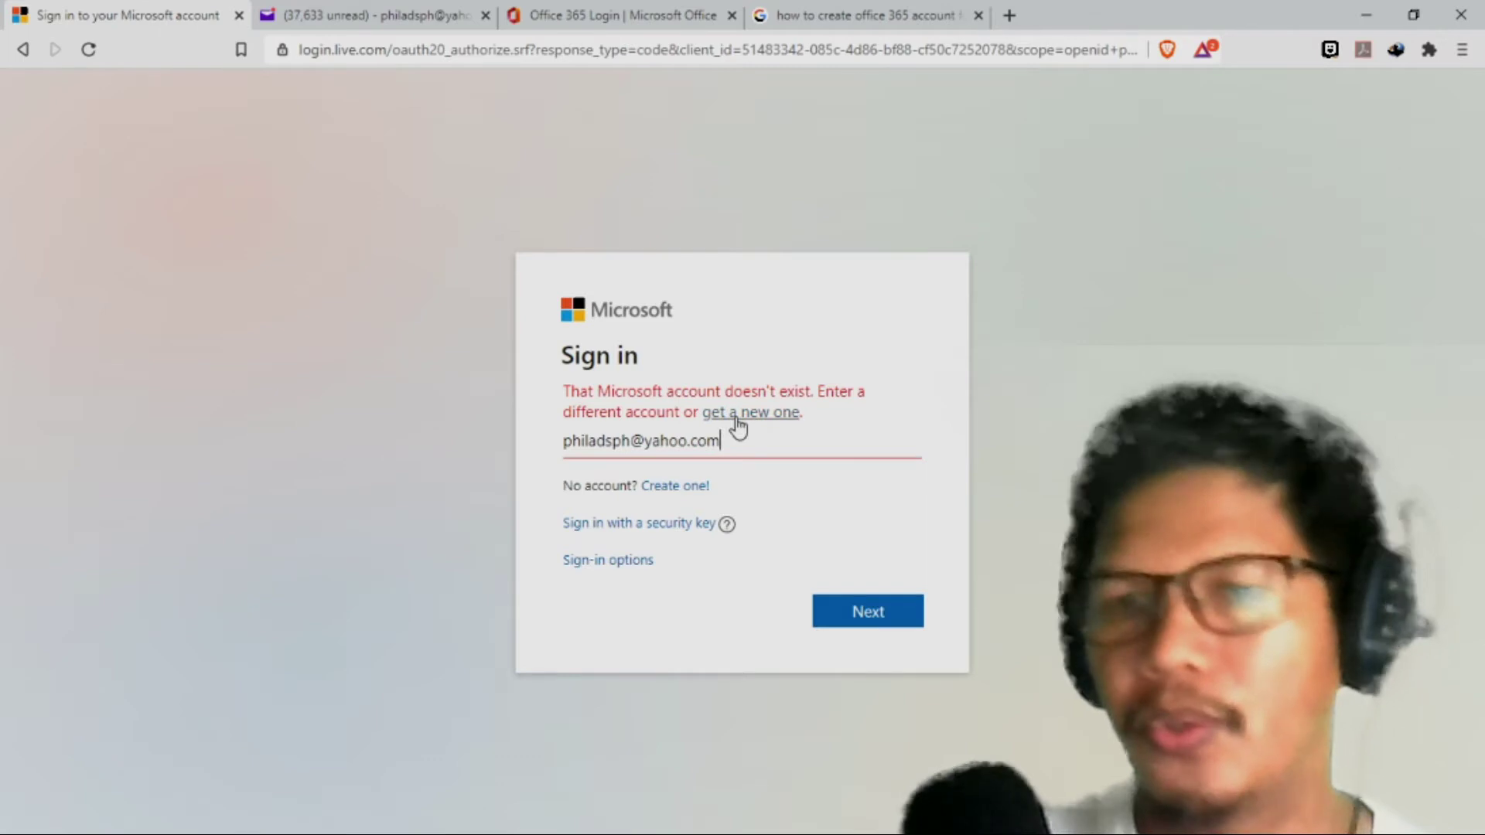
- Create a new account for the Yahoo address, pasting a password and entering first and last name
left_click(679, 487)
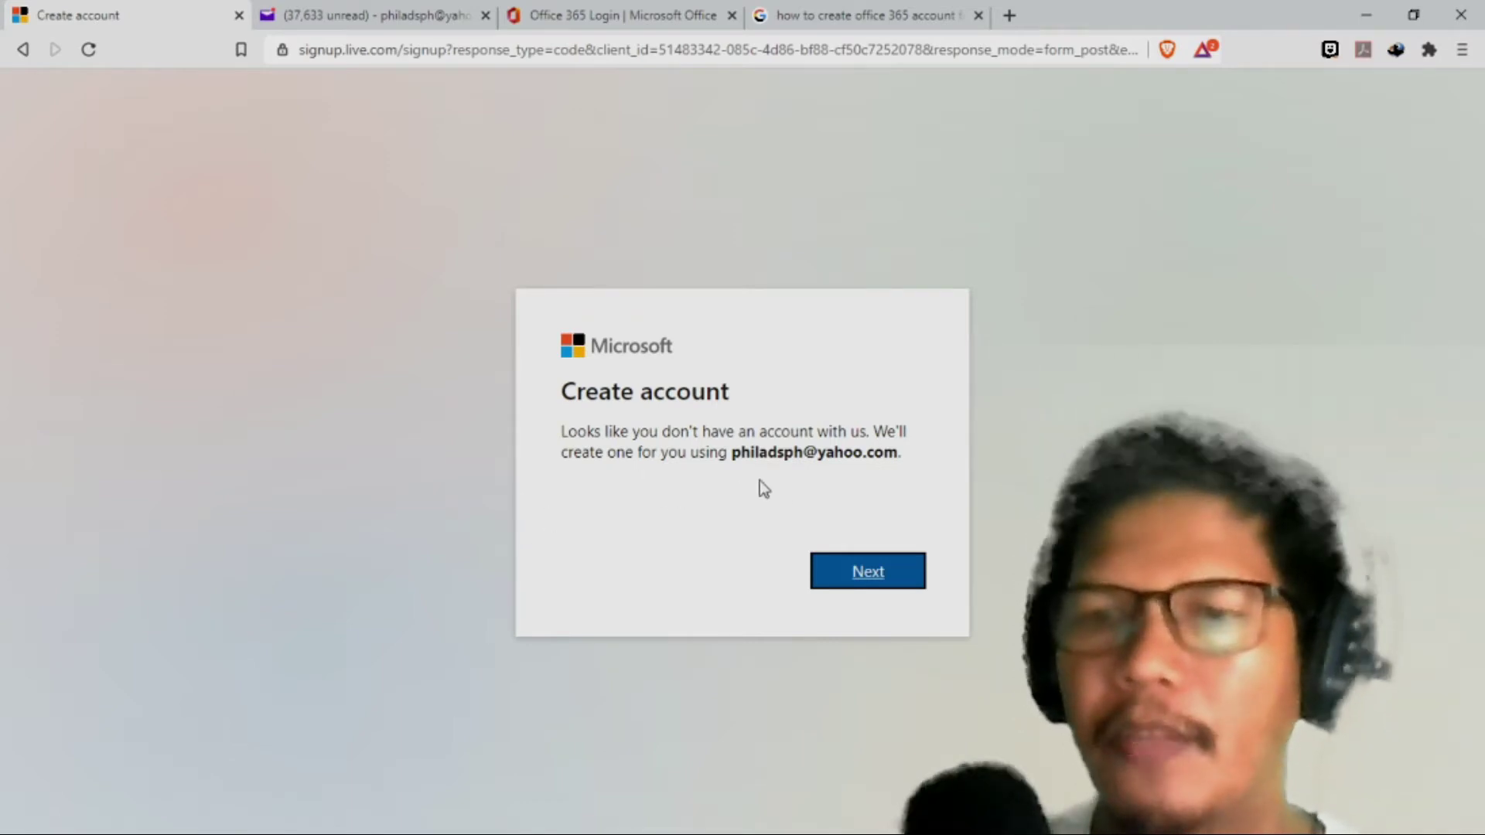
left_click(866, 574)
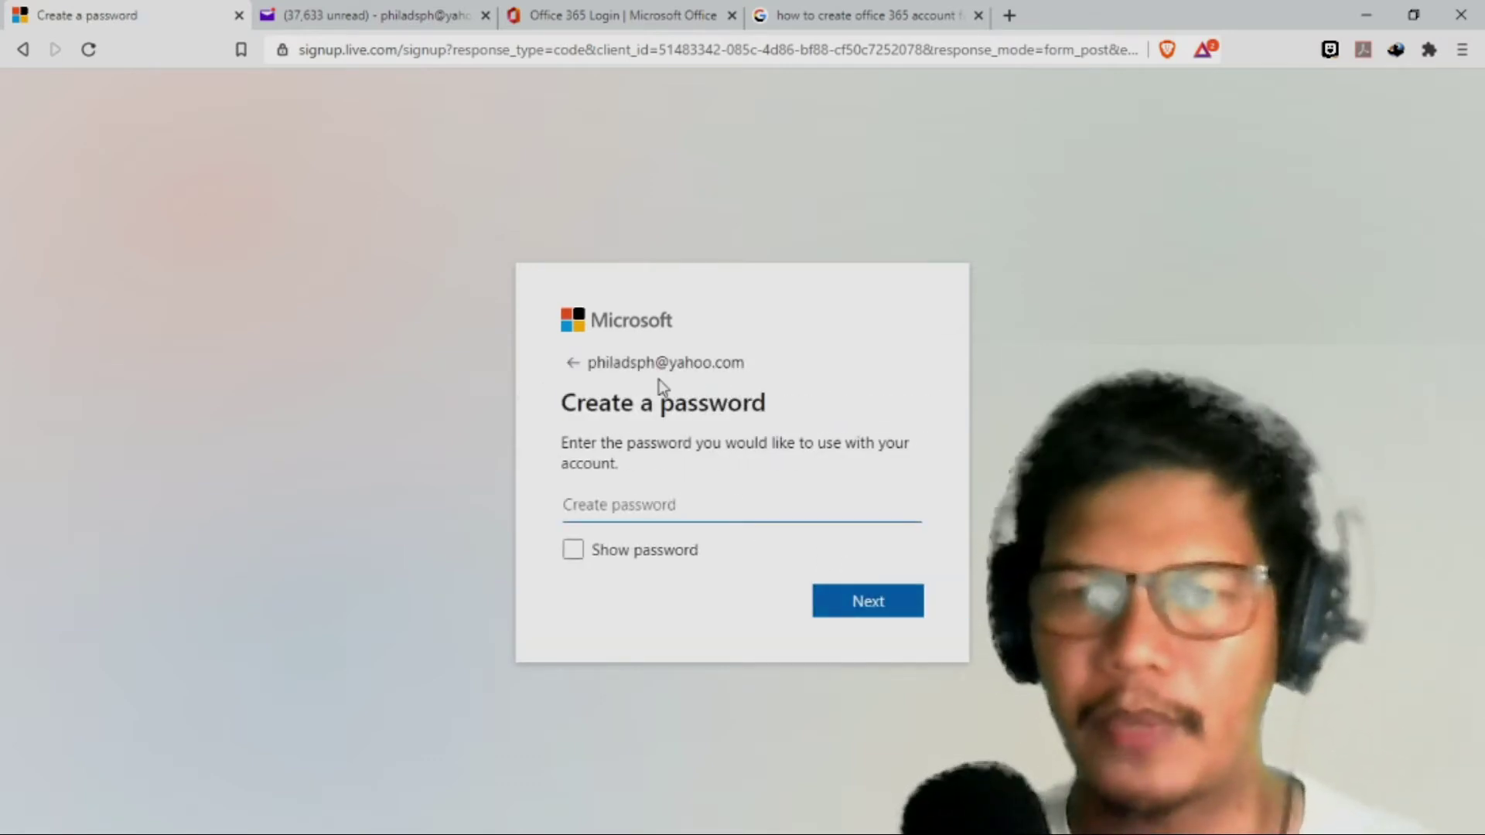
key("ctrl+v")
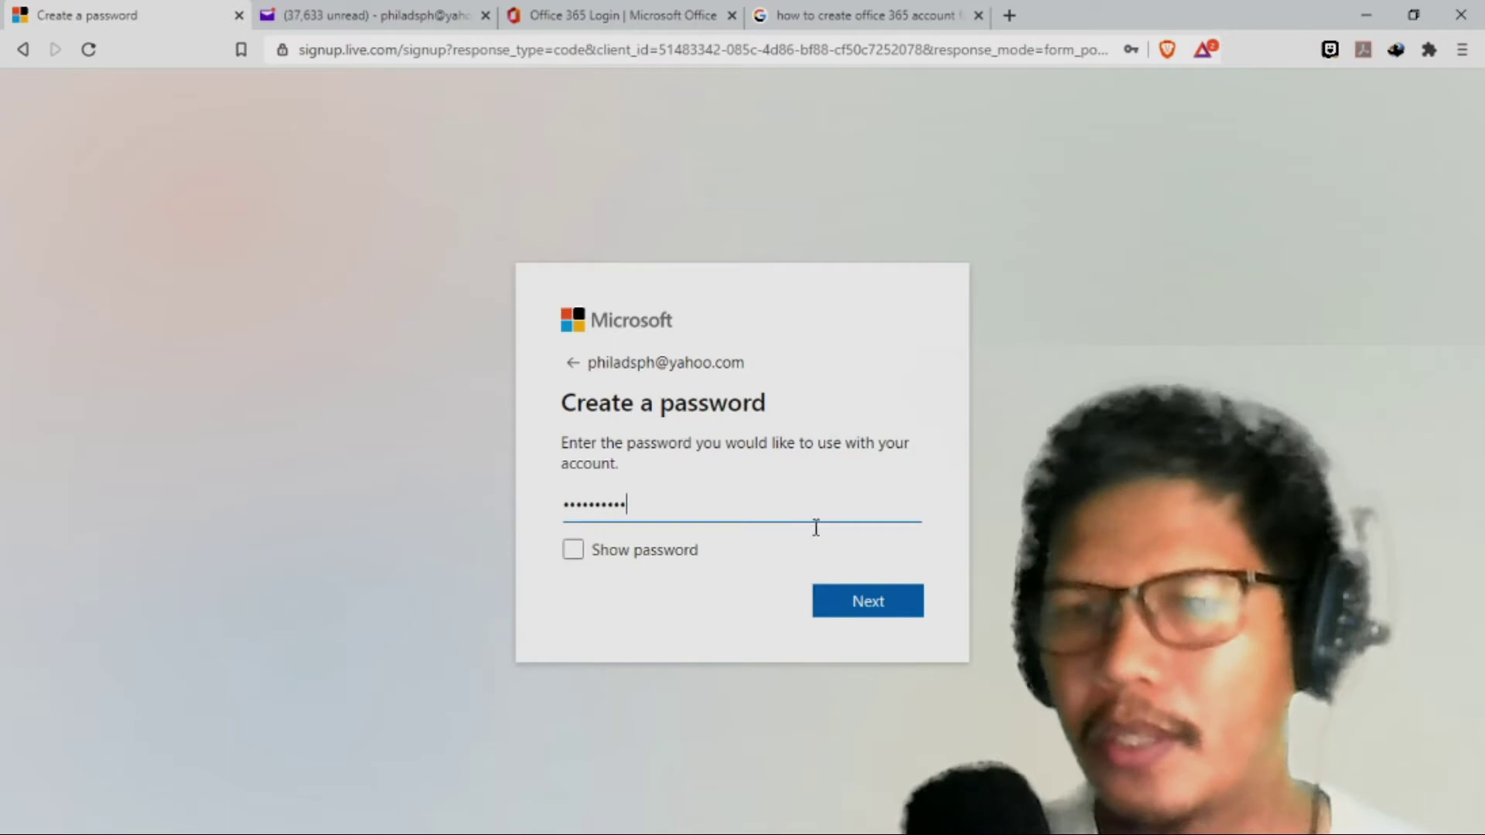
left_click(870, 610)
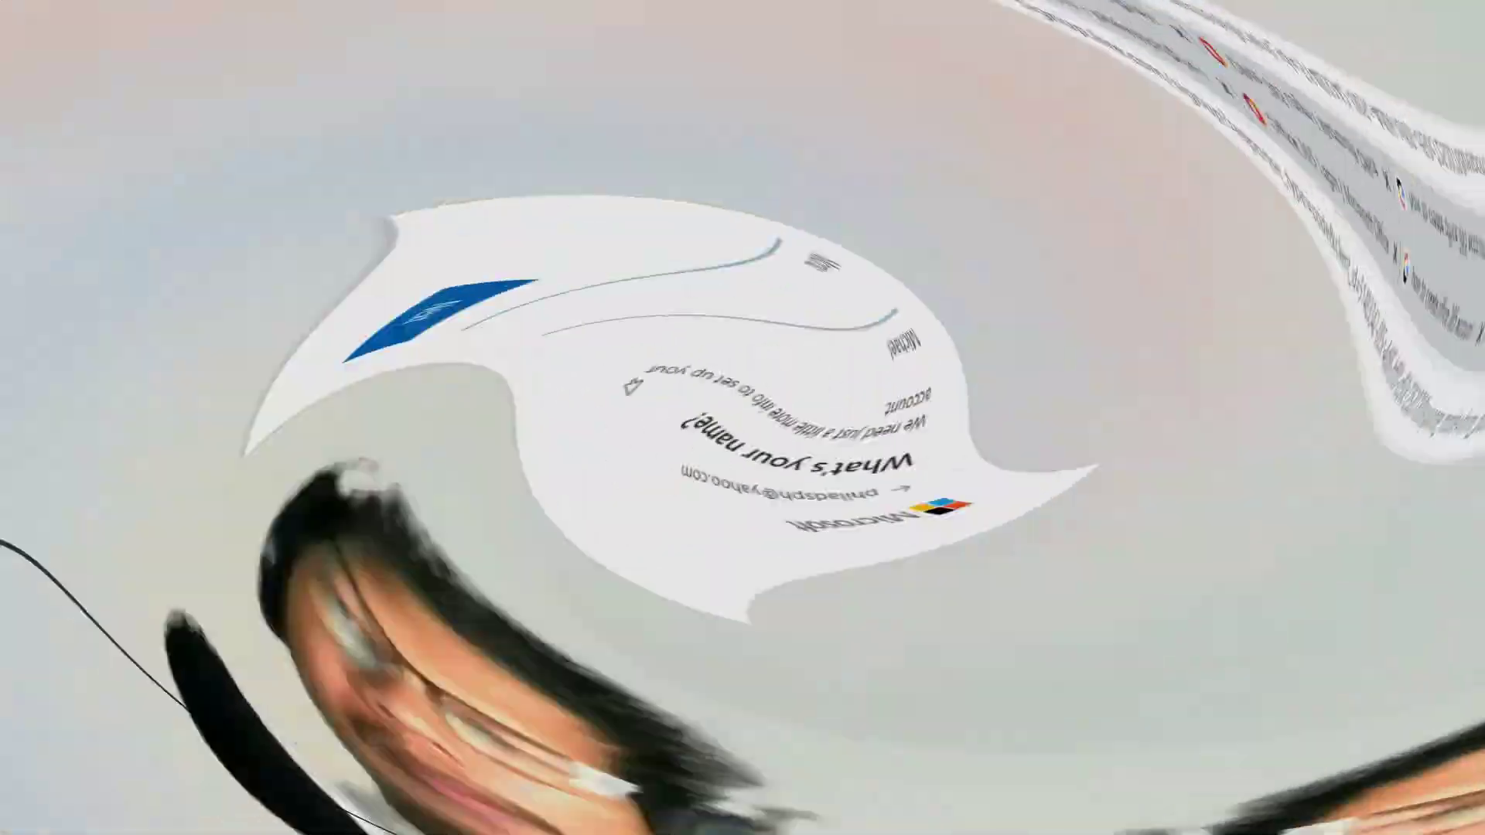
type("tuya")
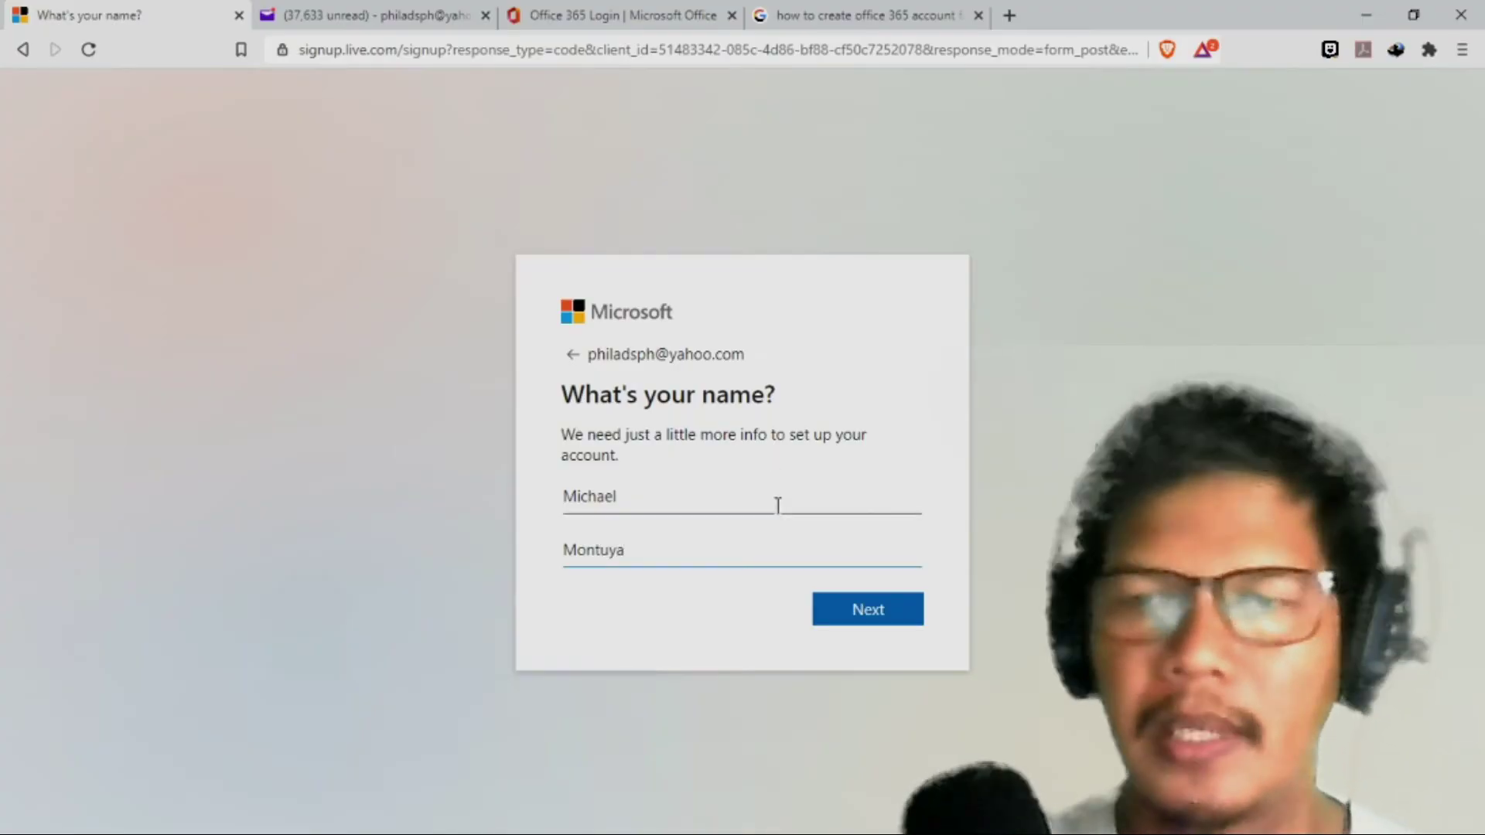
left_click(870, 617)
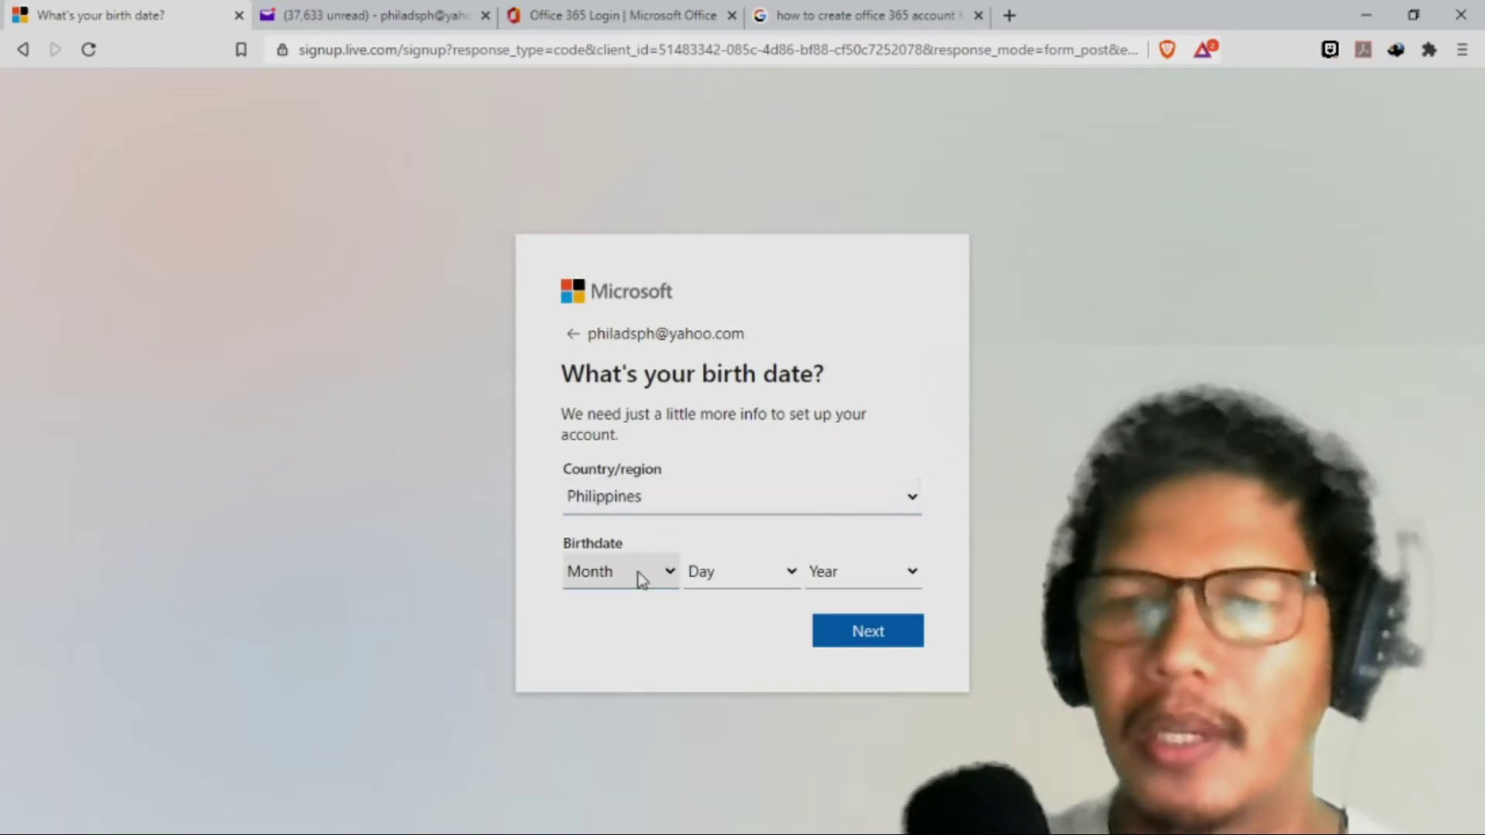
left_click(641, 797)
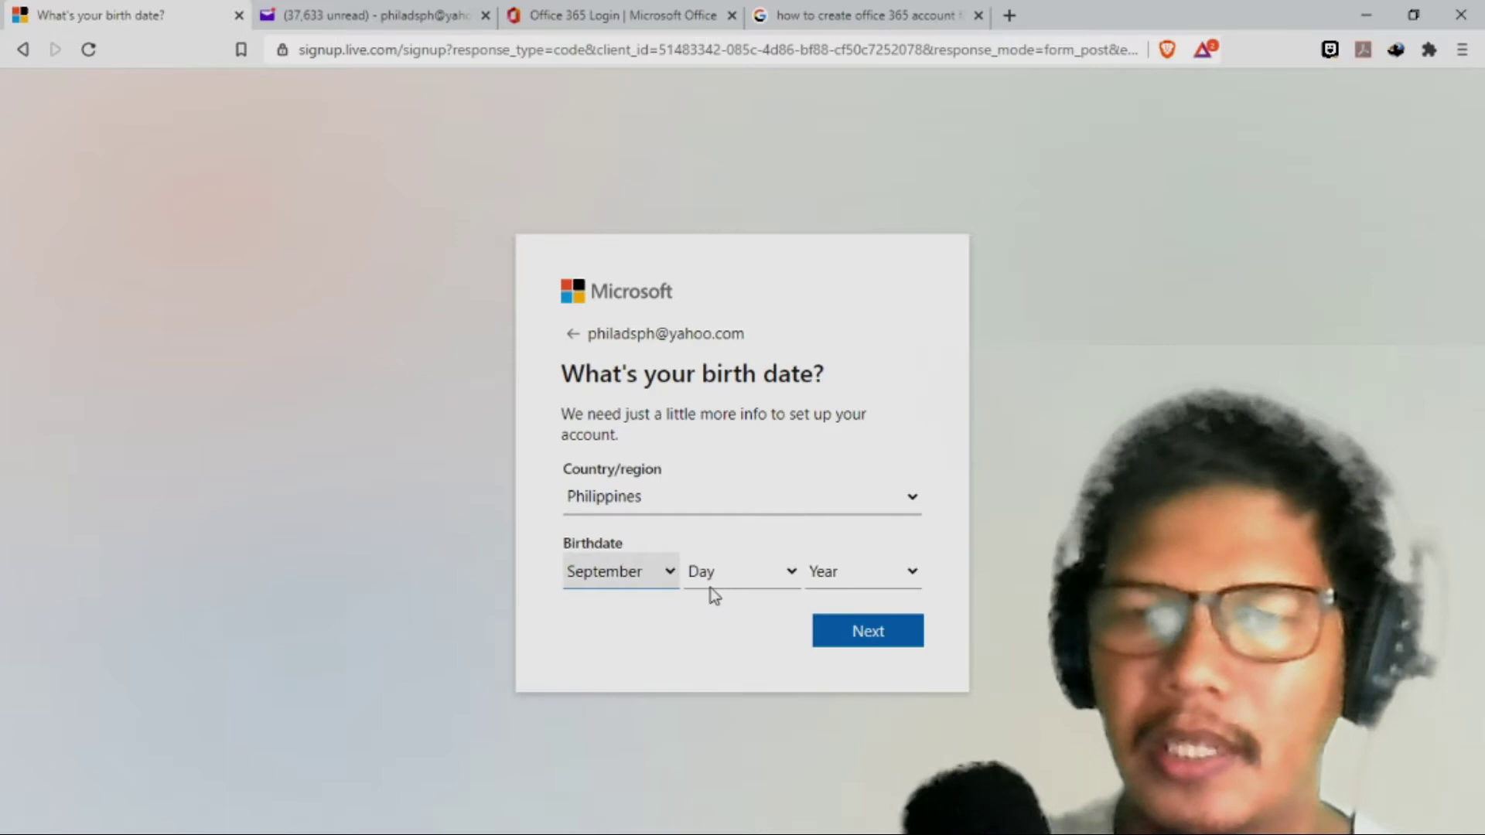
key("3")
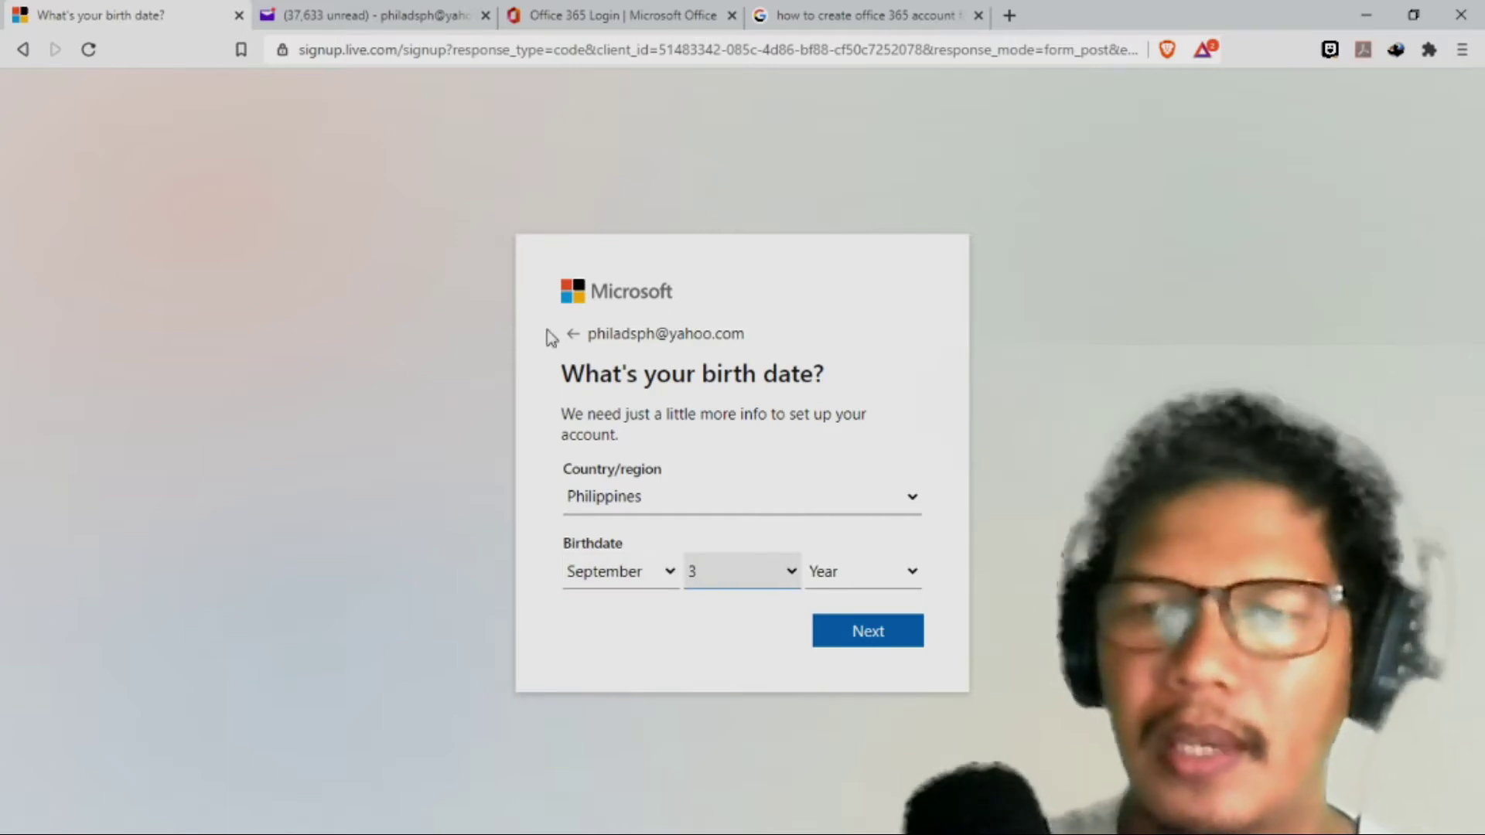
key("Tab")
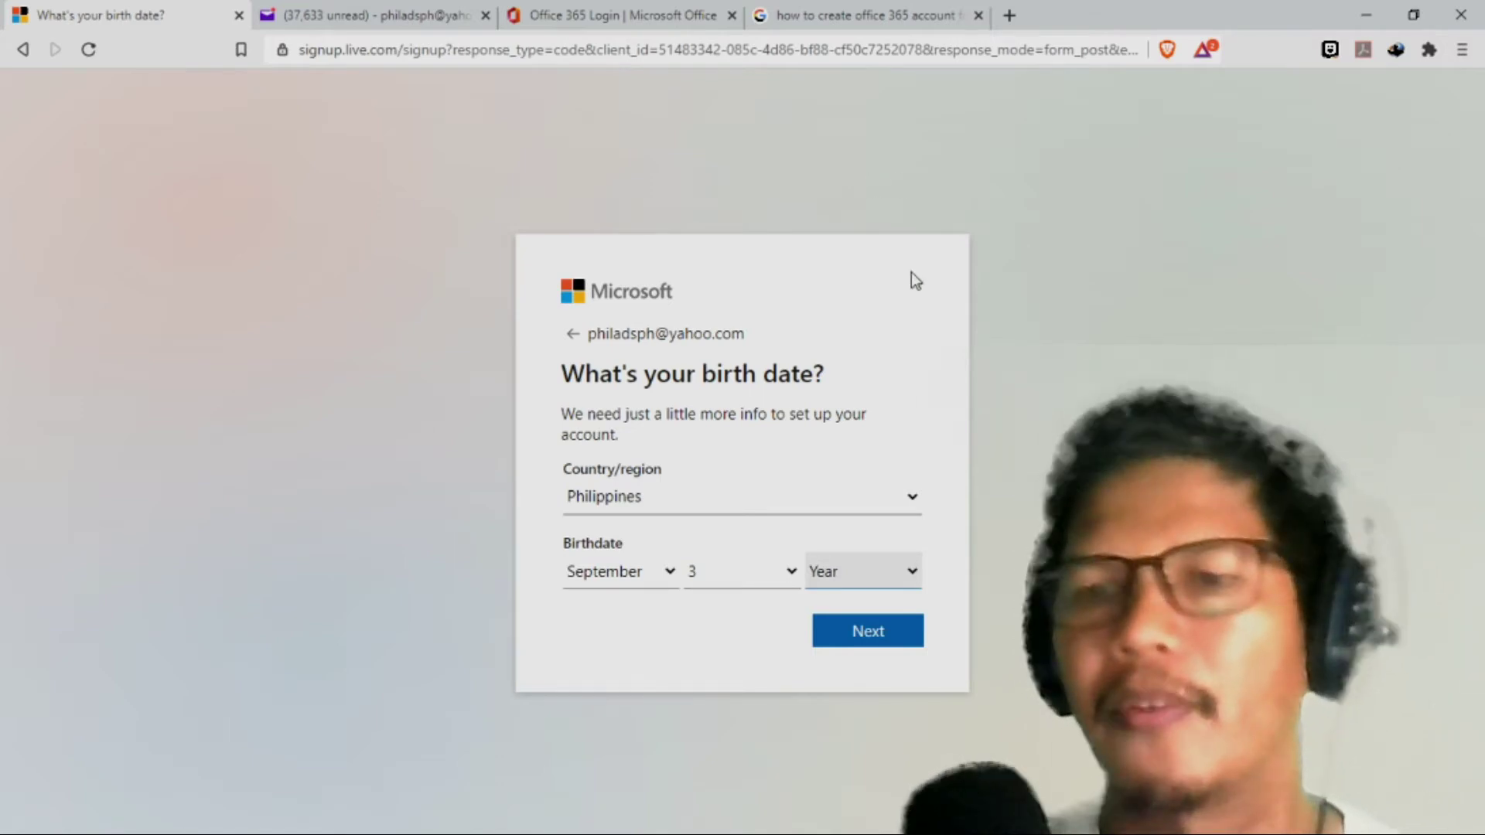
type("1975")
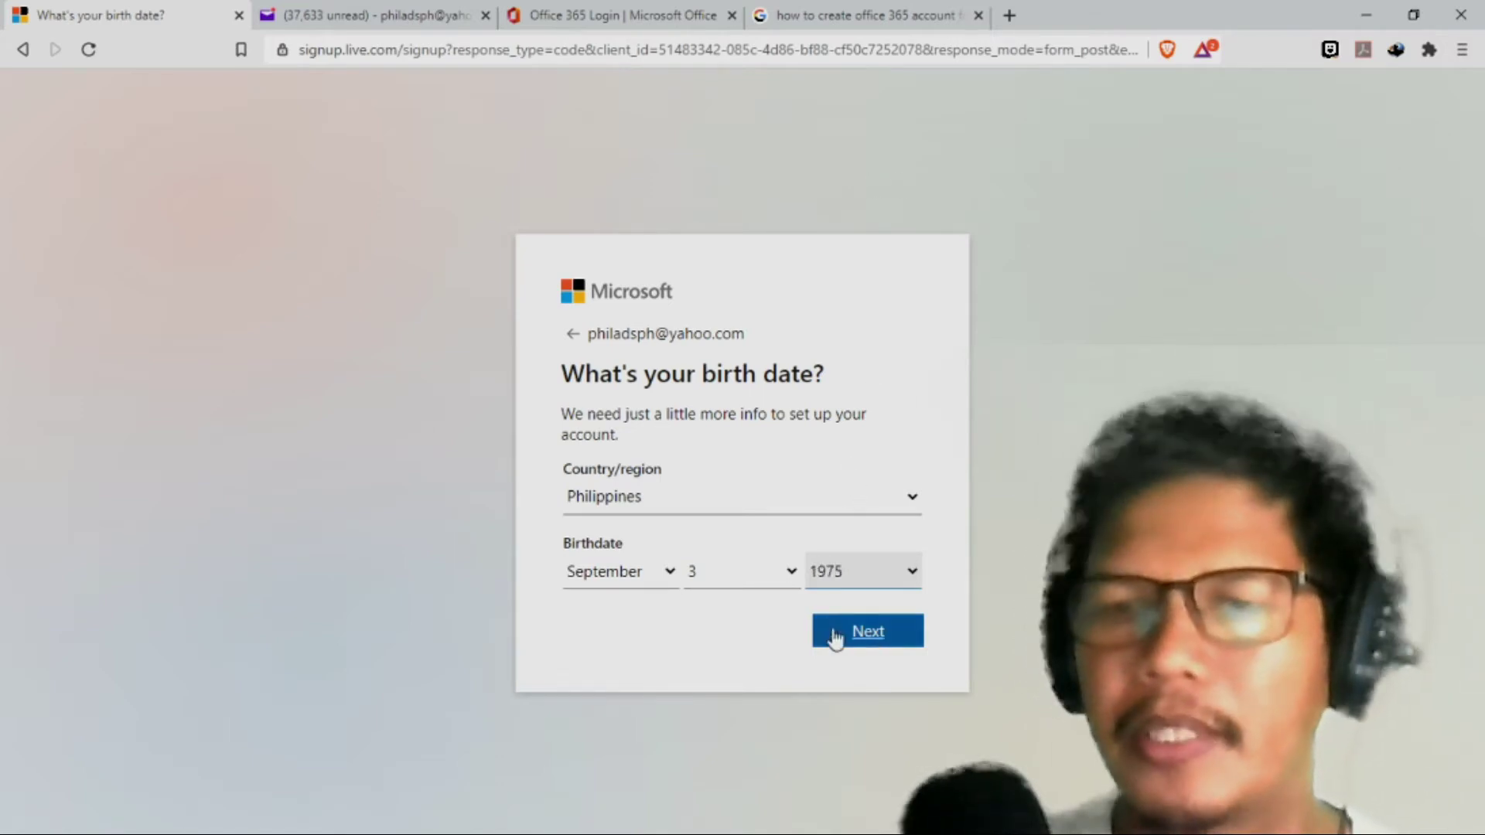
left_click(883, 641)
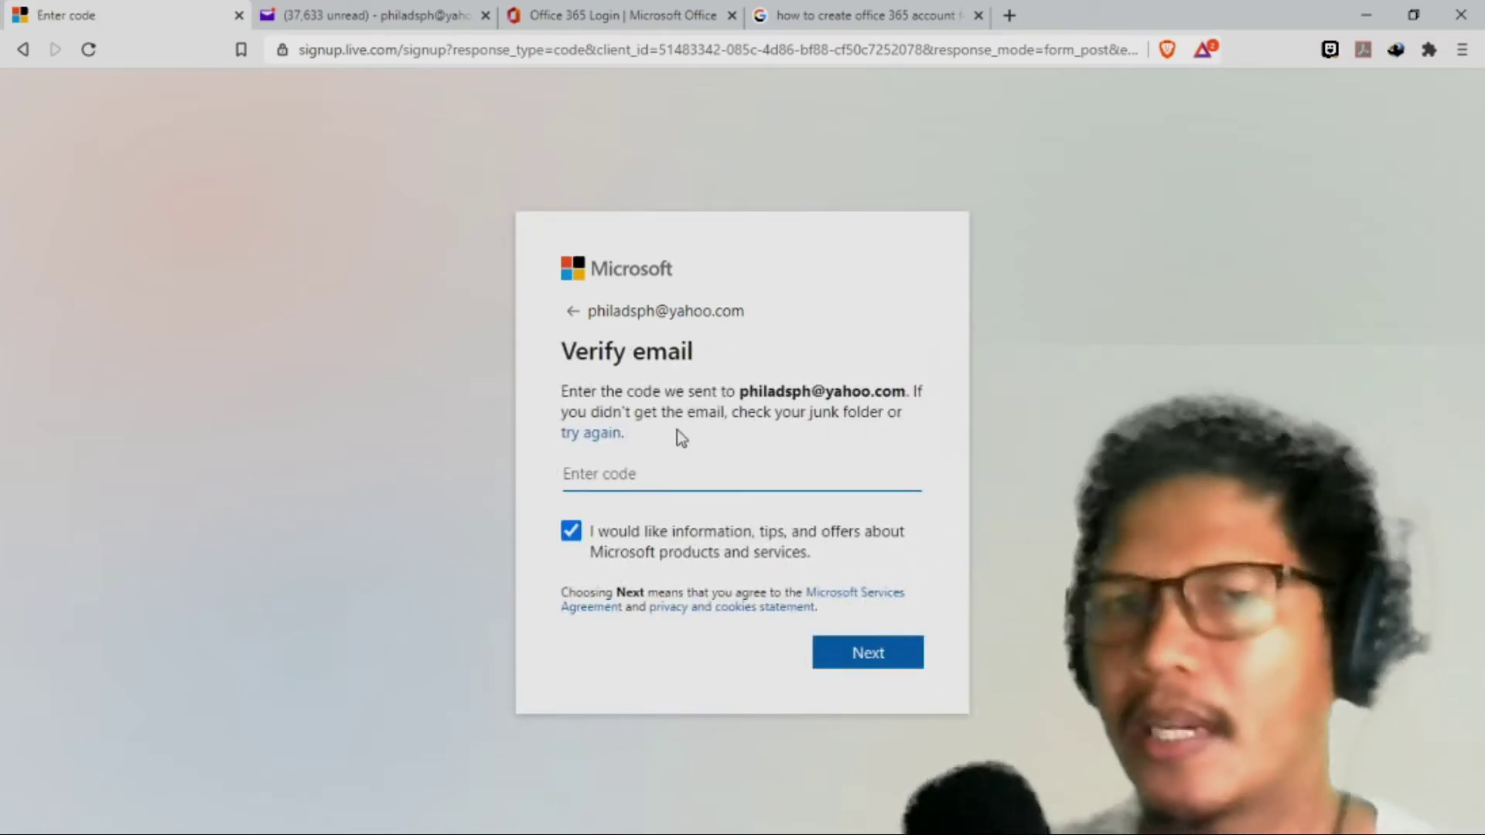
left_click(333, 15)
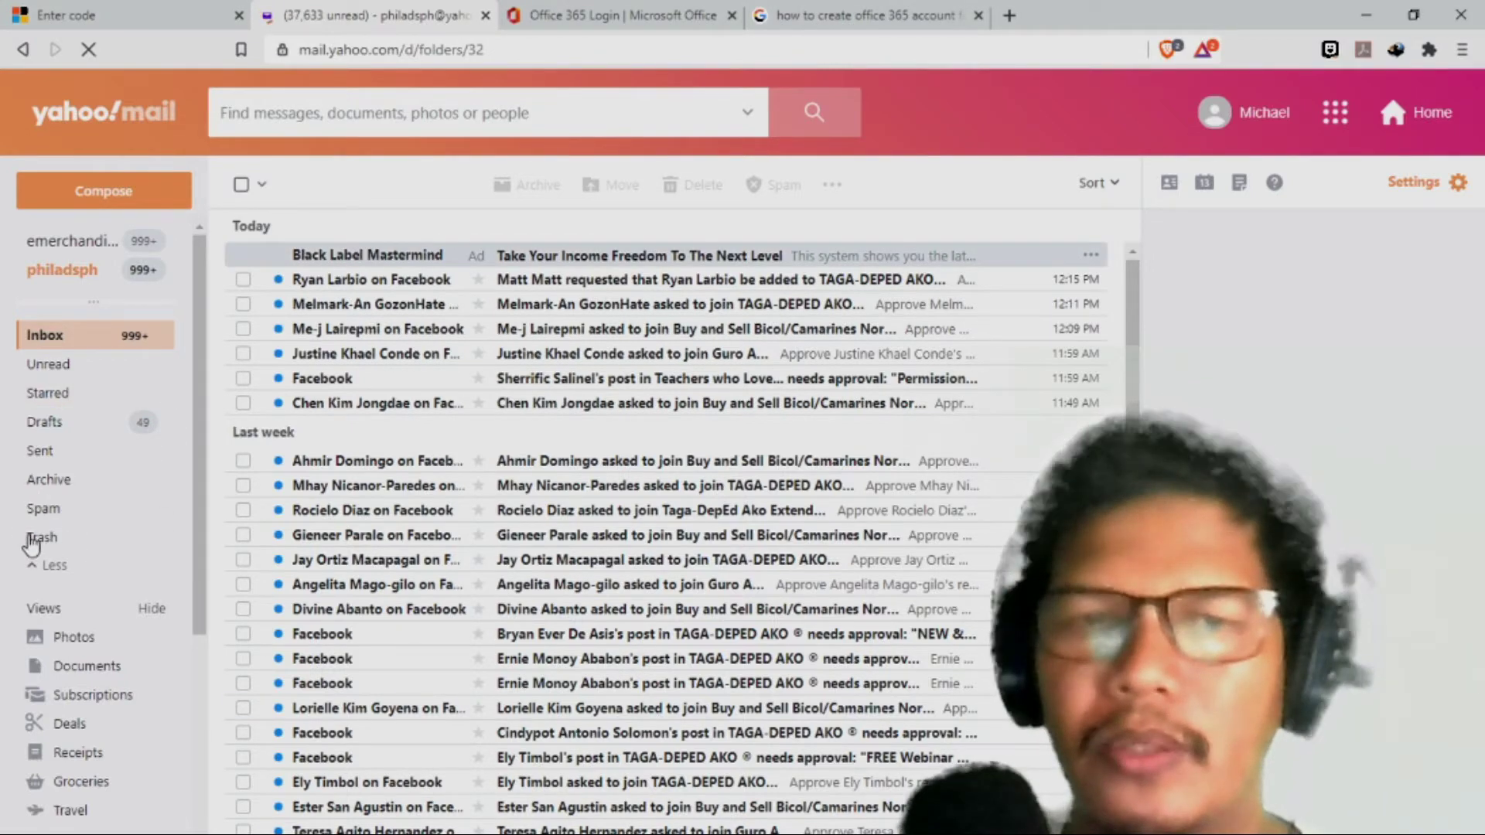
left_click(39, 510)
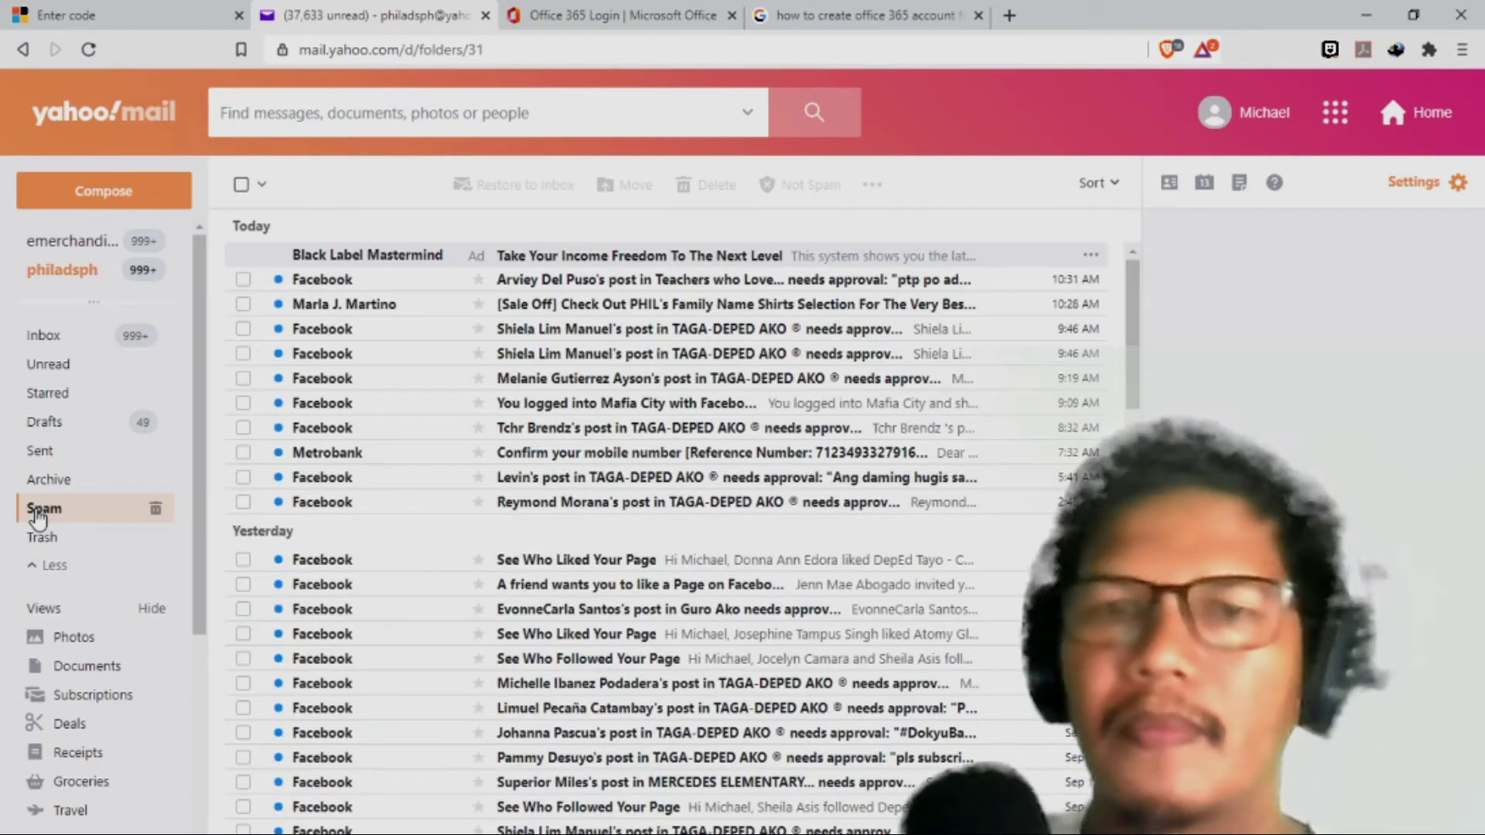
left_click(81, 278)
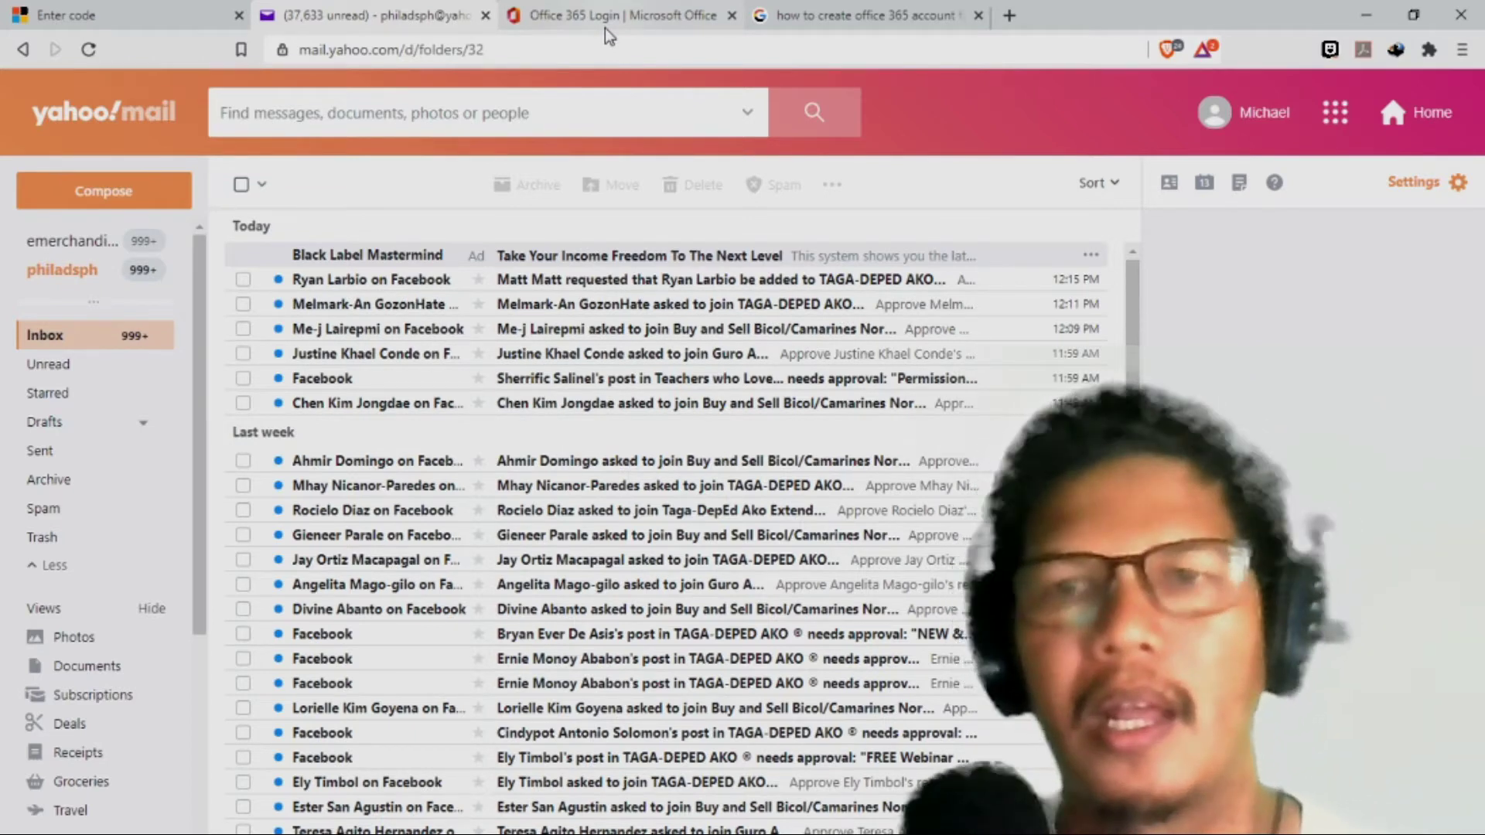
left_click(113, 20)
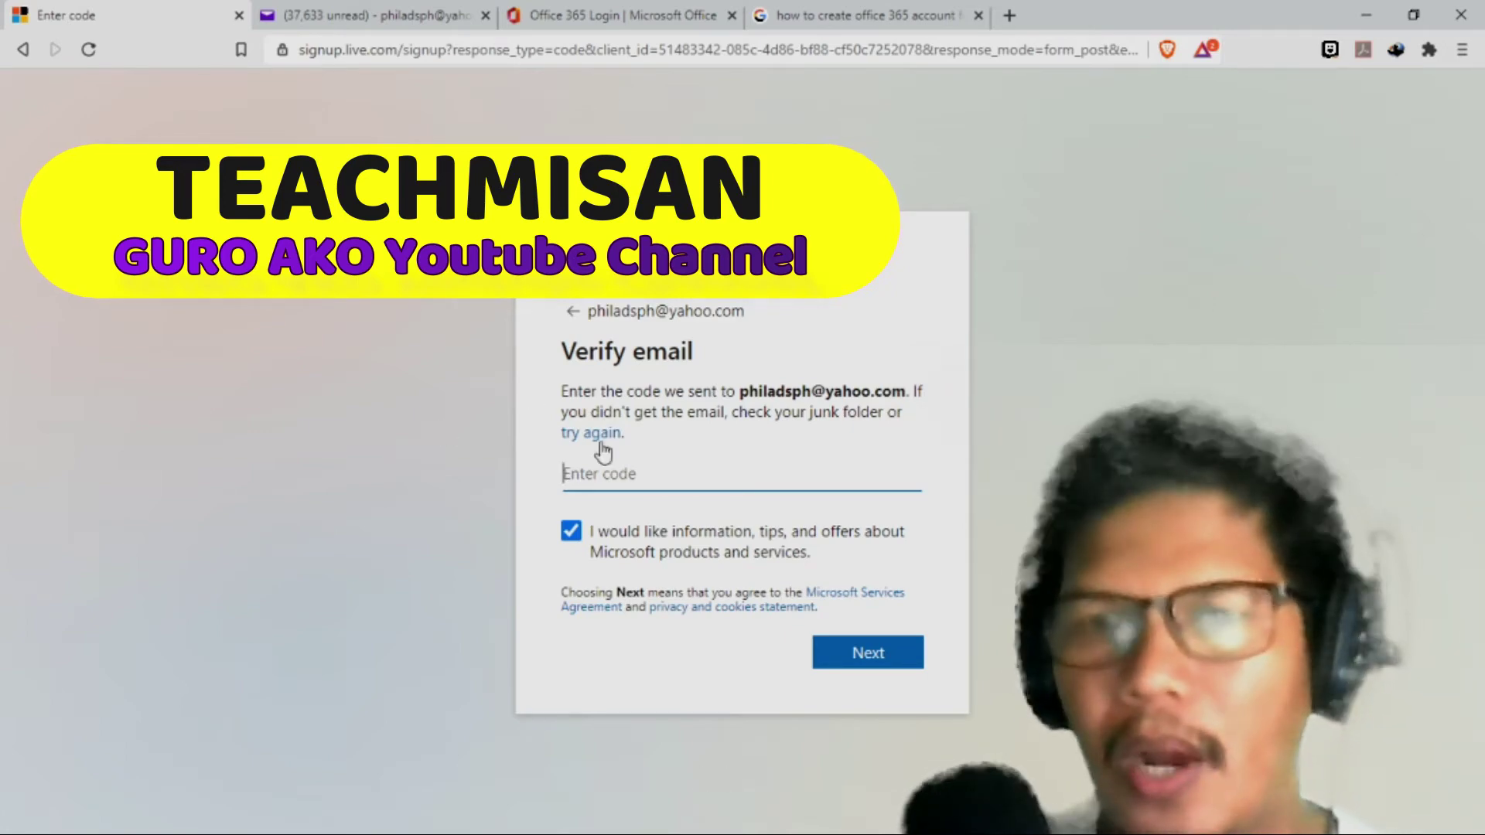
- Switch to the Yahoo Mail tab to find Microsoft's verification email
left_click(363, 15)
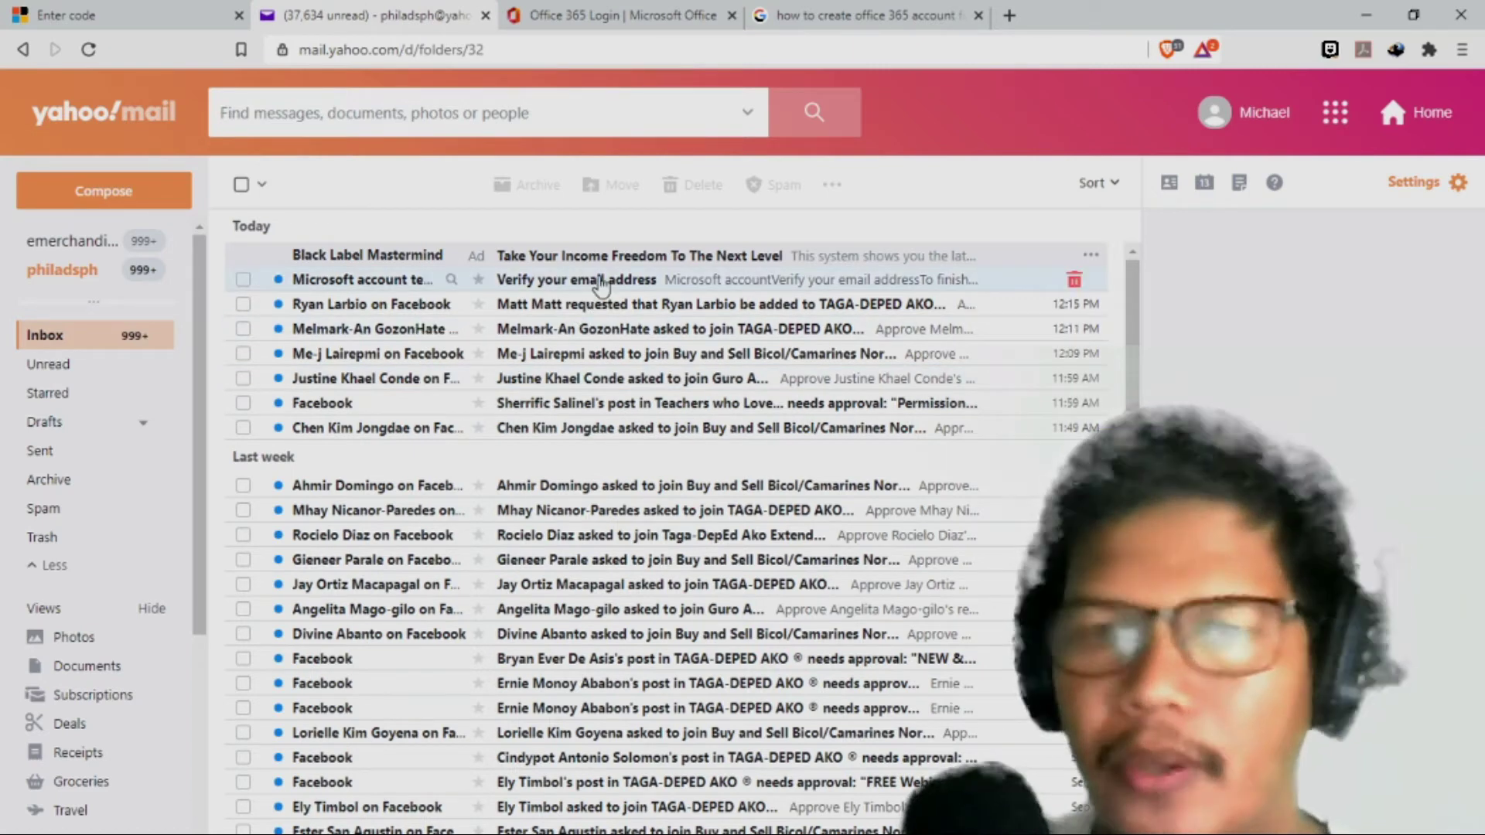
- Open the 'Verify your email address' message, note its security code, and return to sign-up
left_click(601, 286)
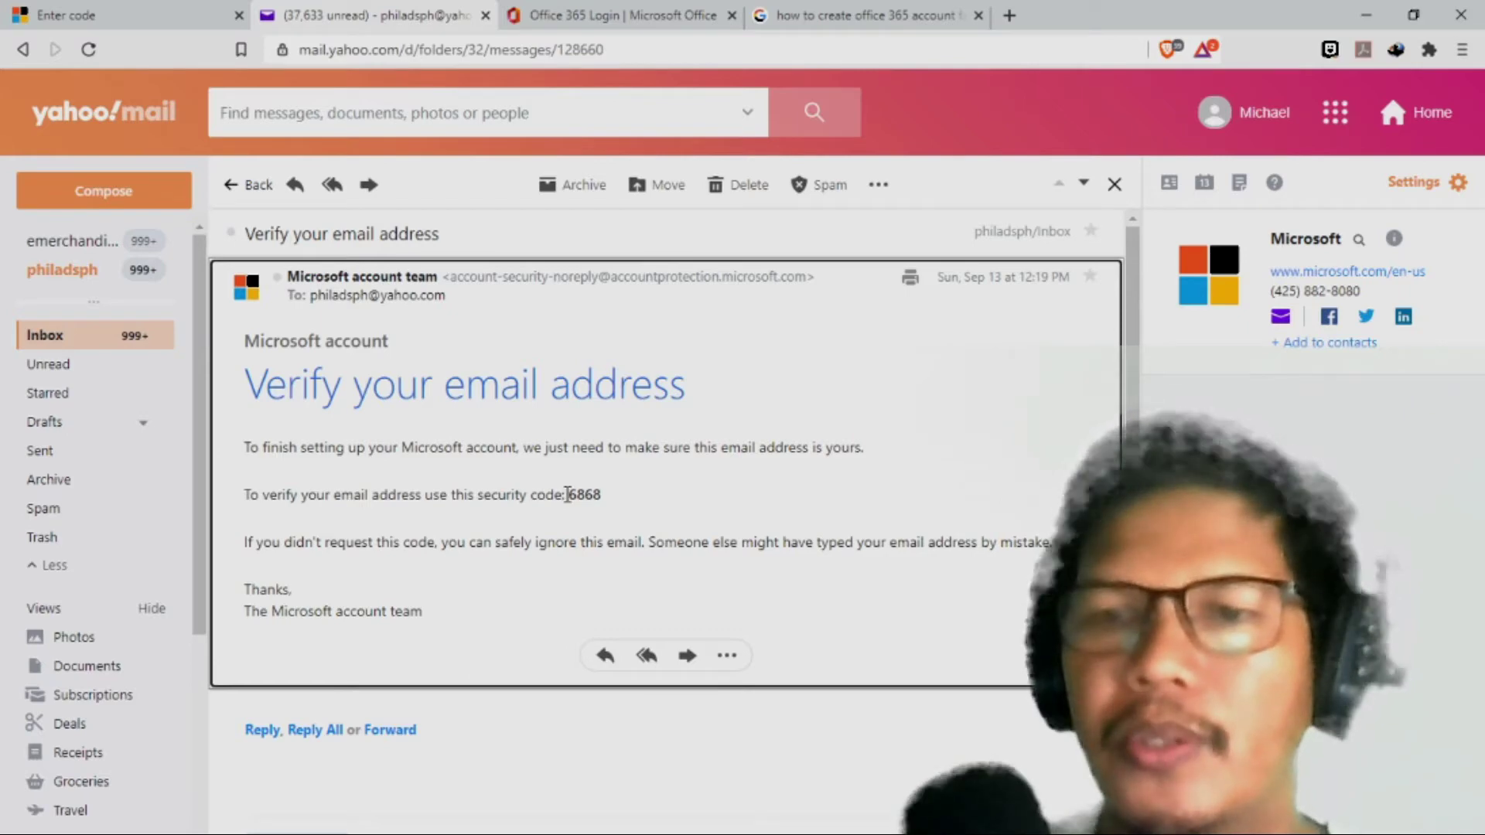
left_click_drag(568, 494, 603, 496)
left_click(580, 486)
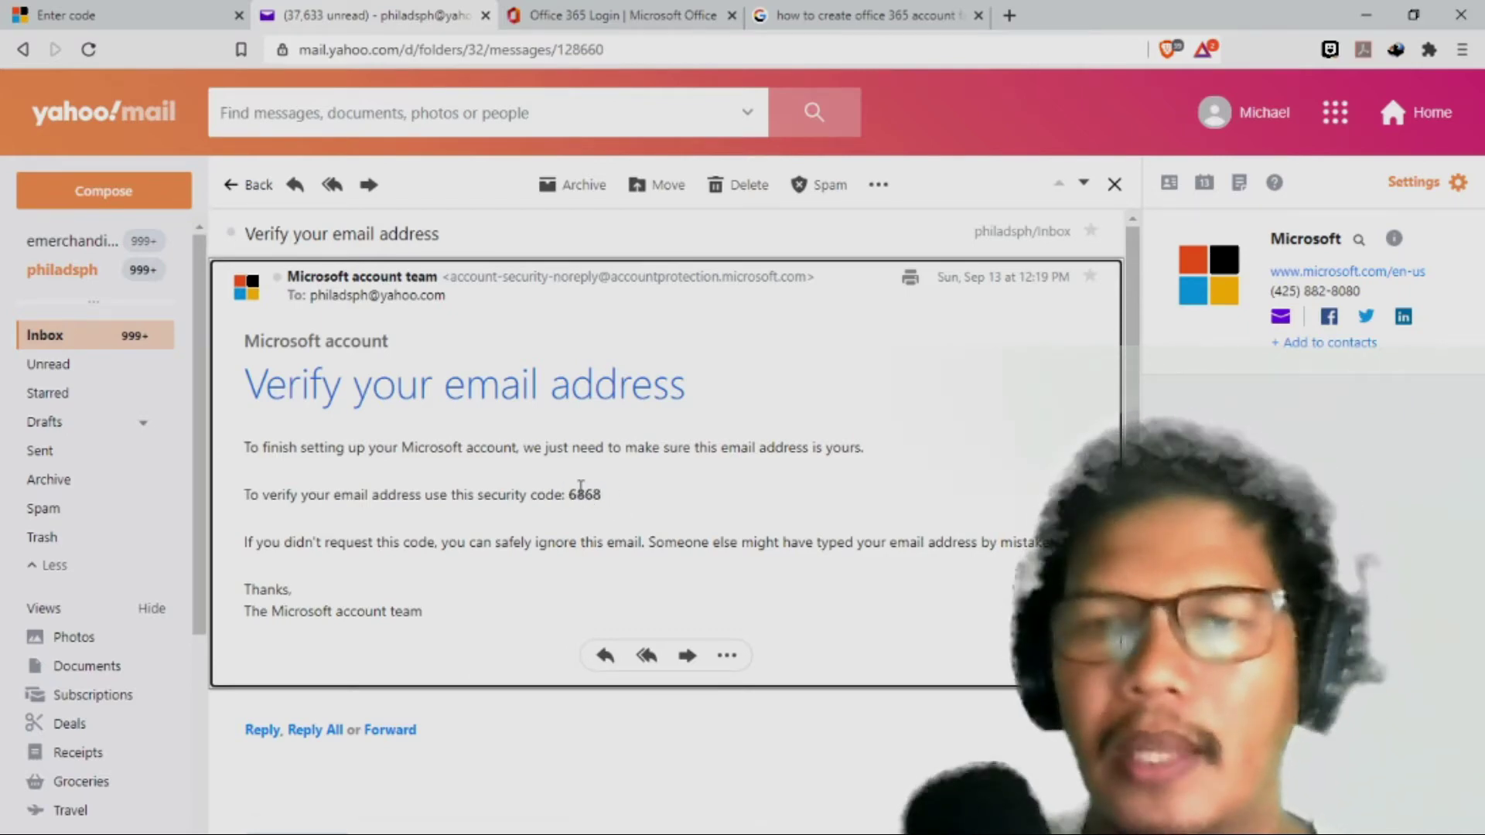
left_click(176, 9)
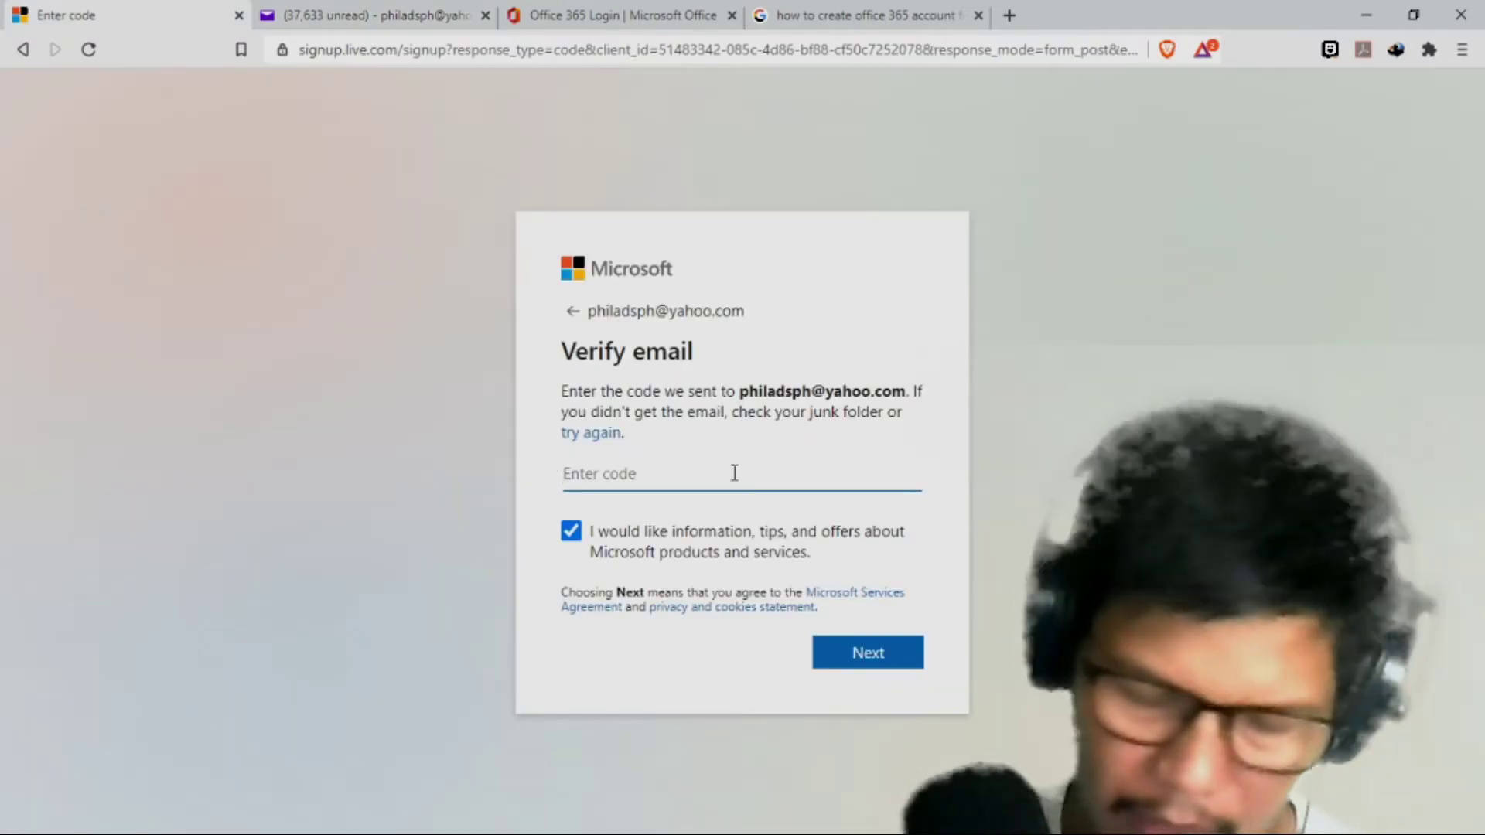
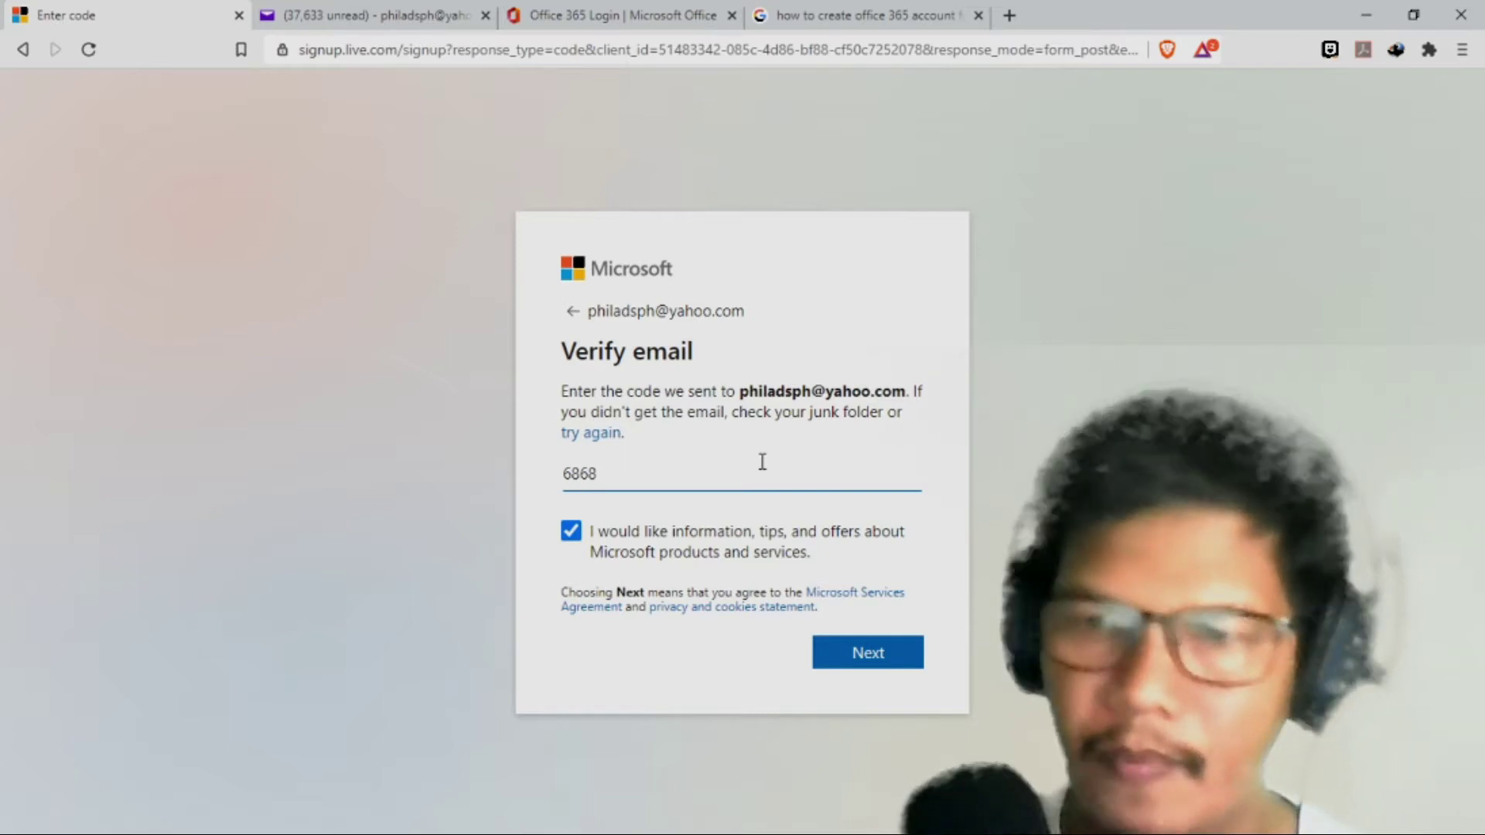
- Enter the emailed security code in the Enter code field and submit it
left_click(869, 664)
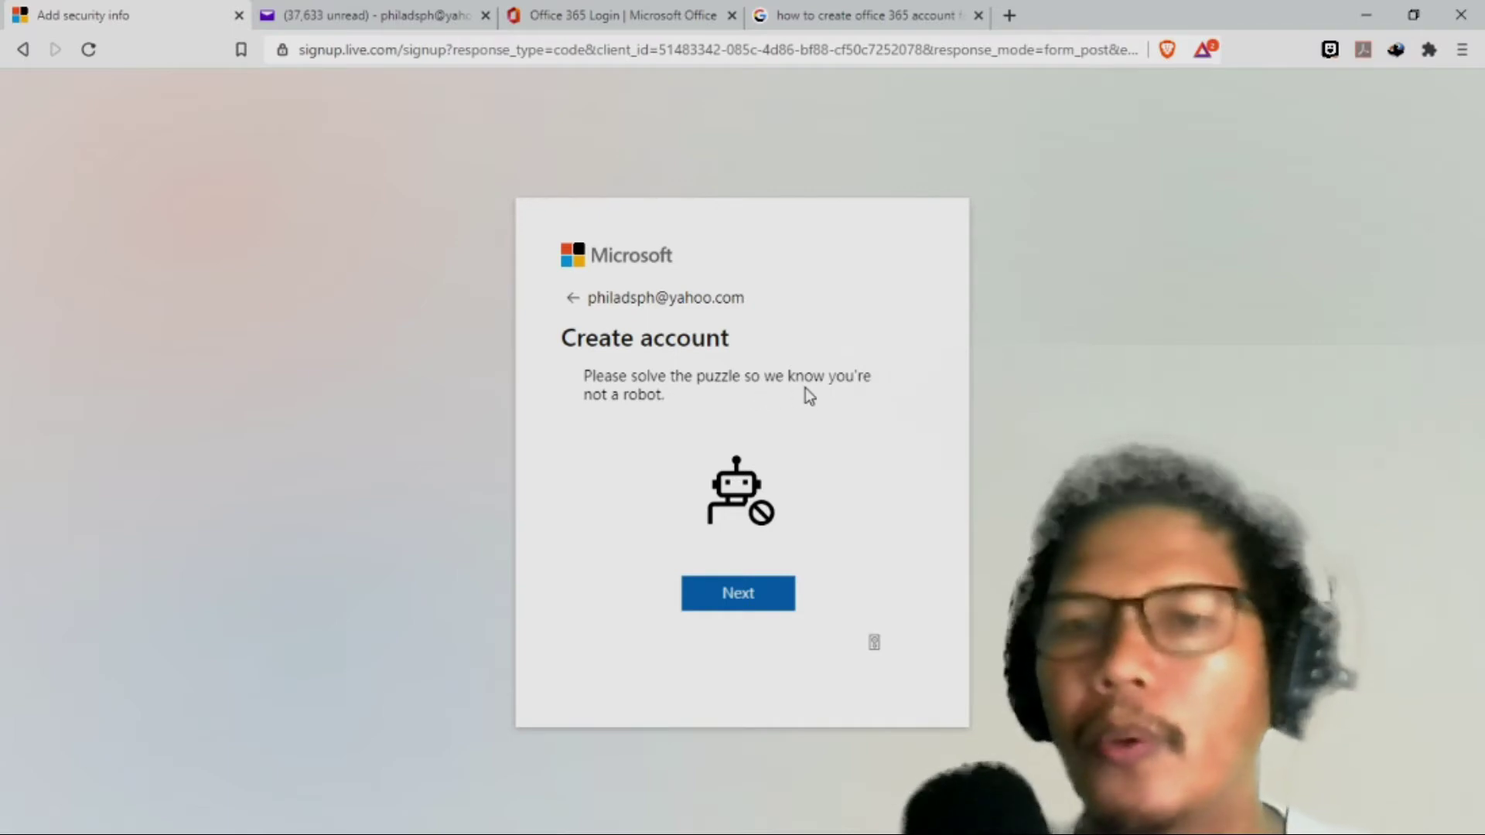
- Start the puzzle, rotate the animal image three steps until upright, and submit it
key("Return")
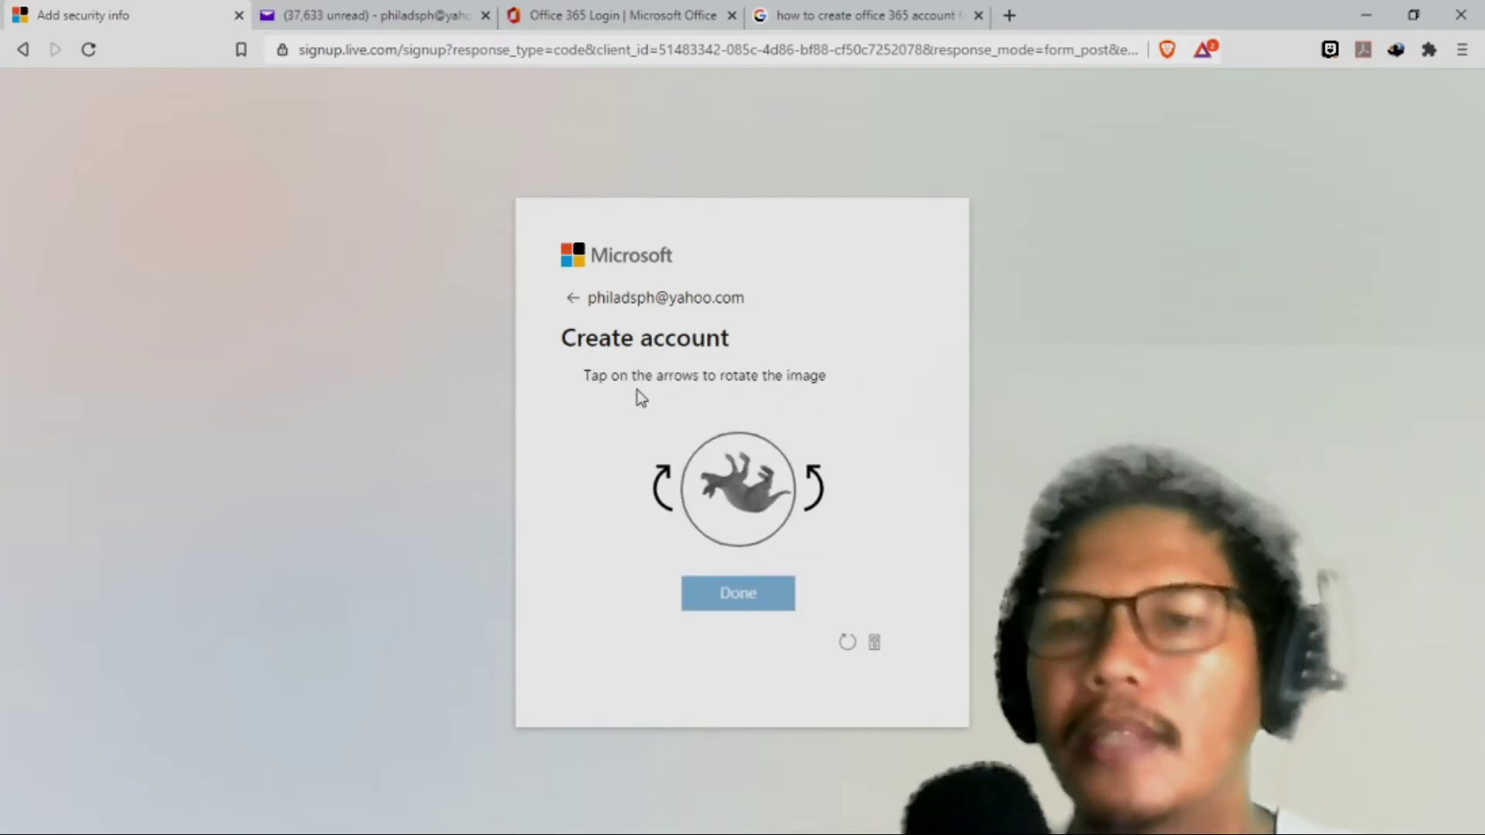
left_click(663, 483)
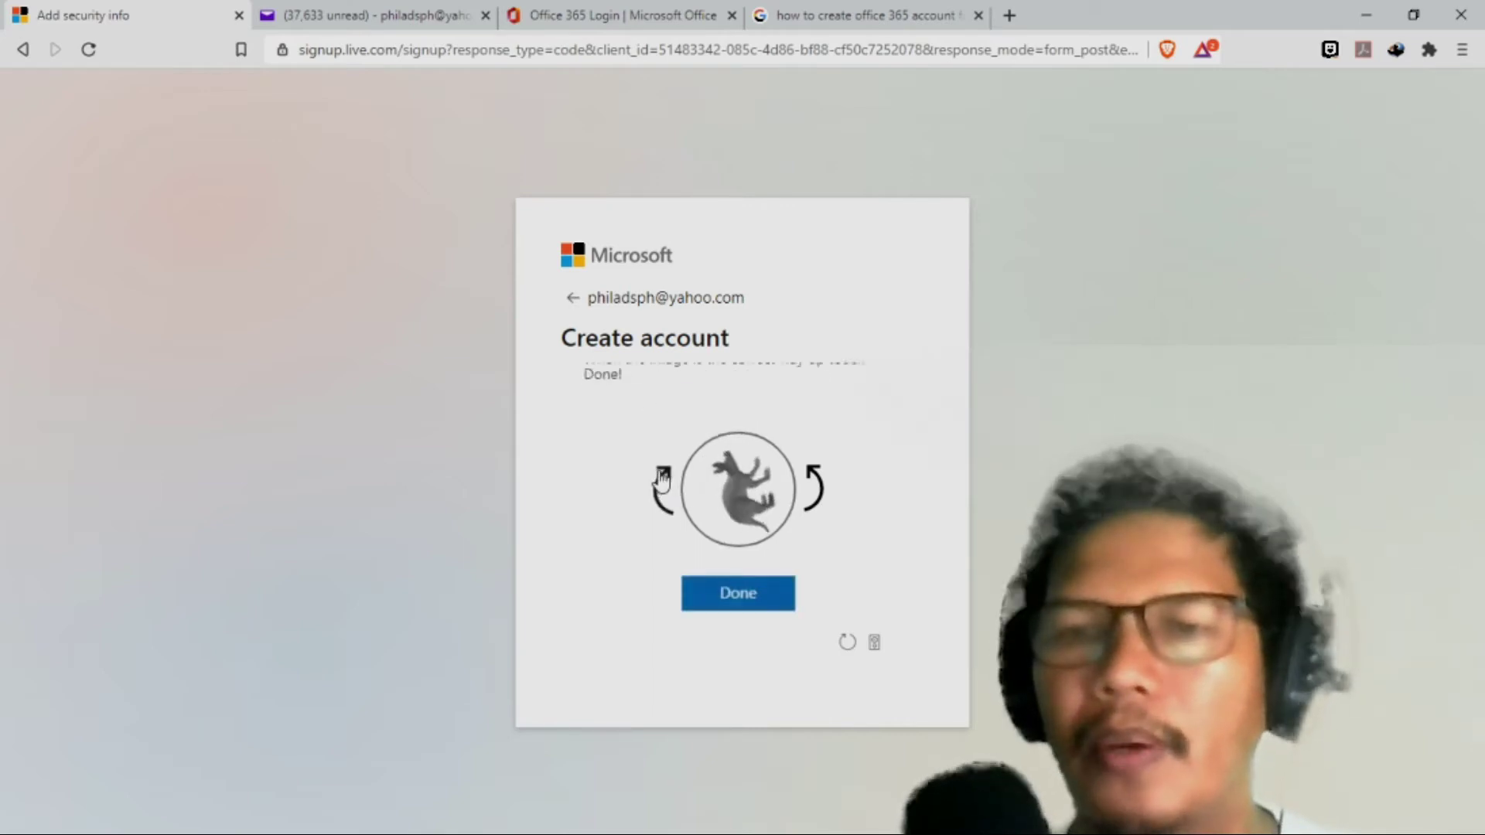
left_click(663, 479)
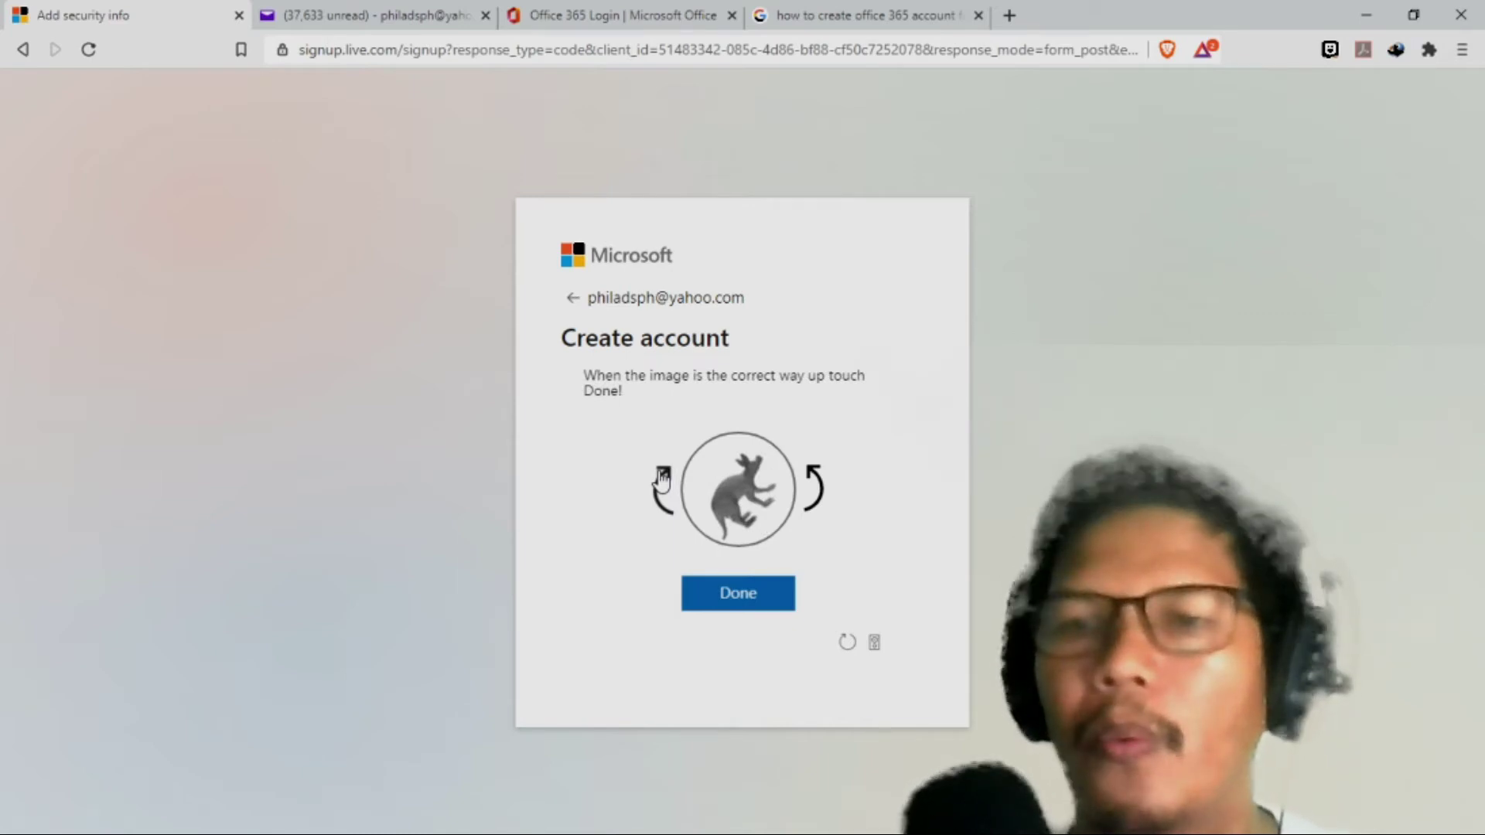
left_click(663, 479)
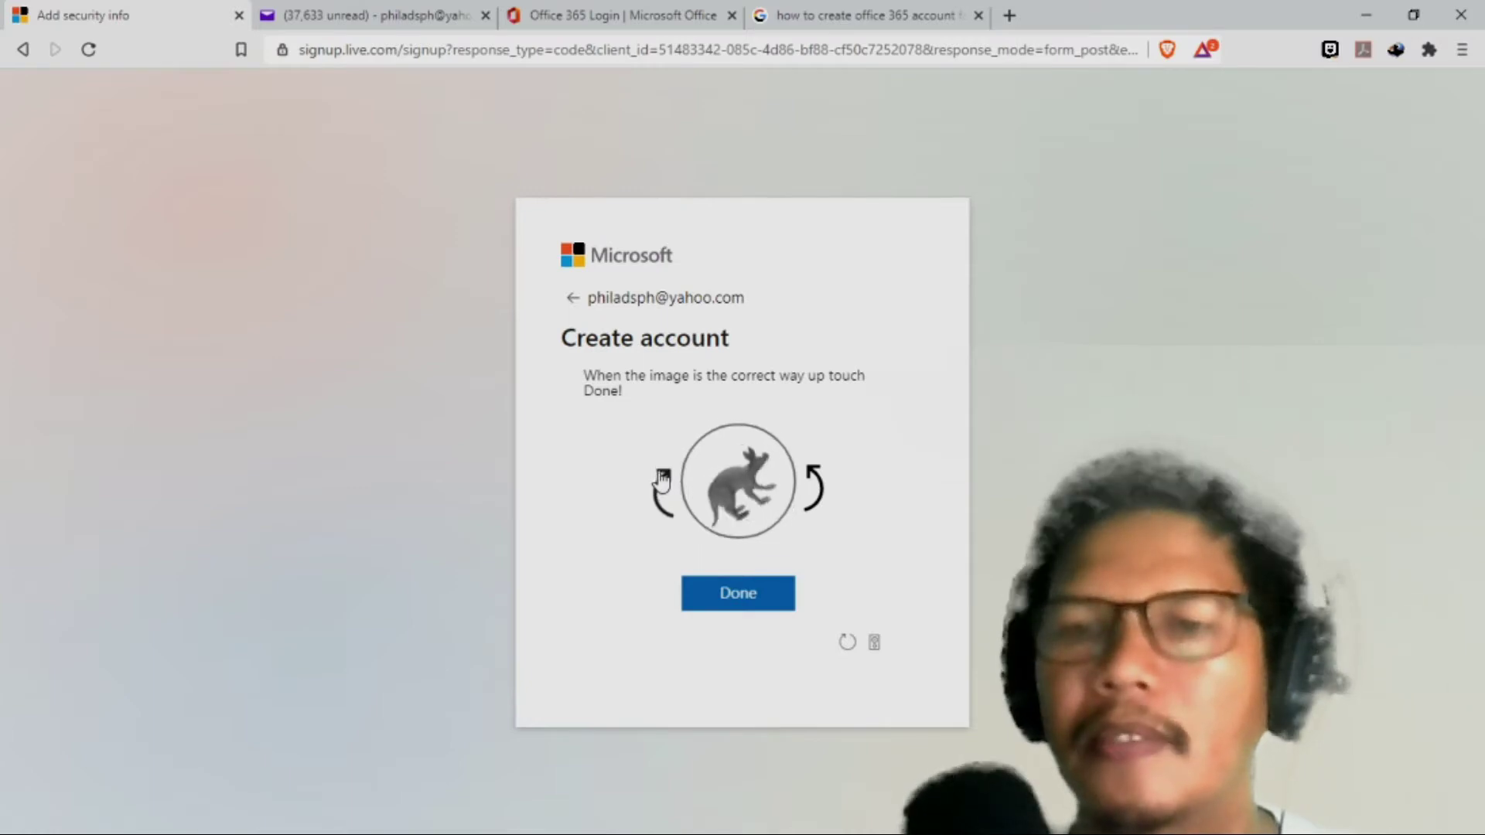
left_click(736, 593)
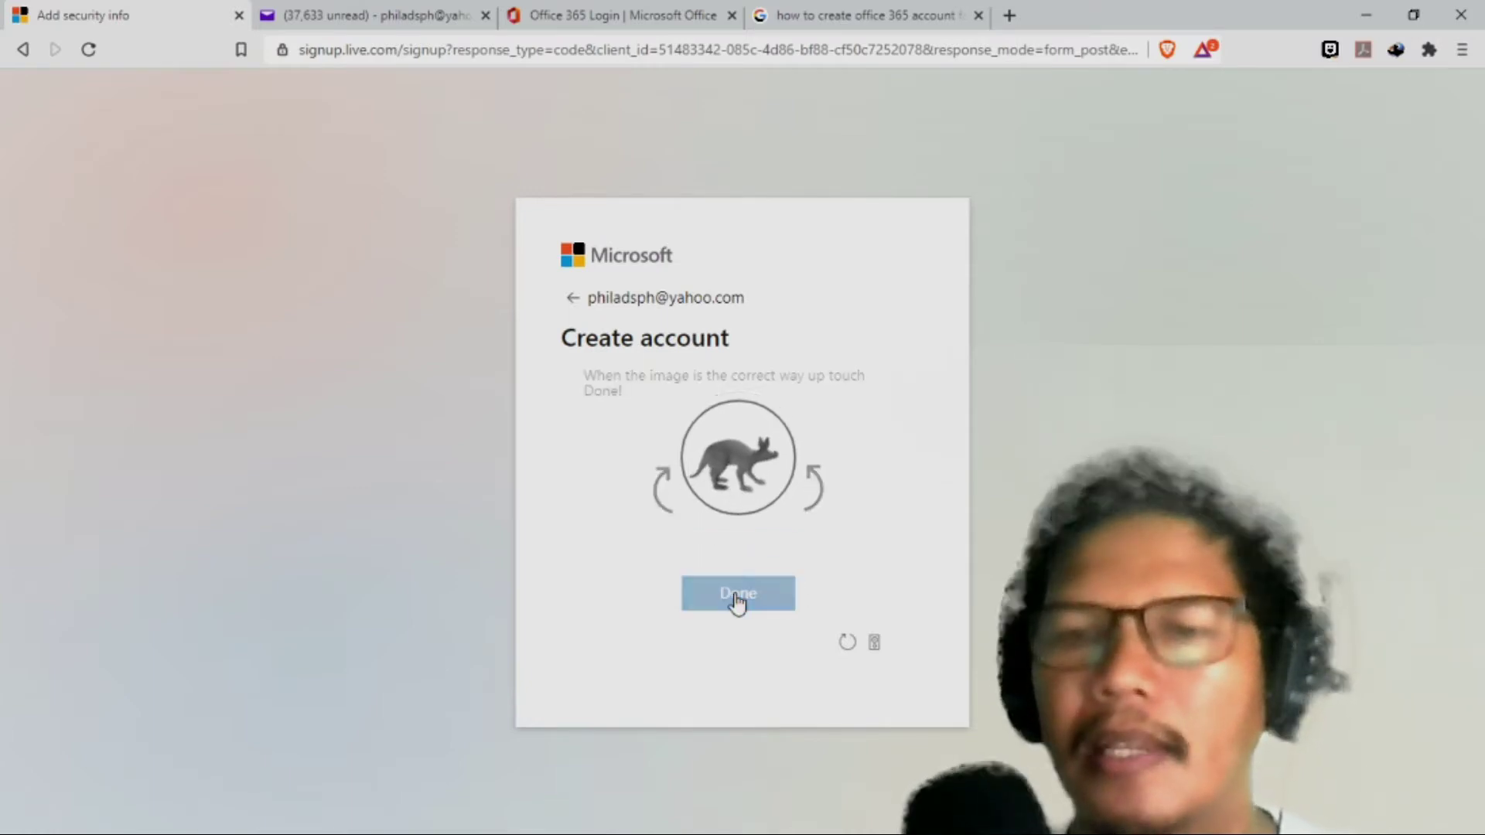